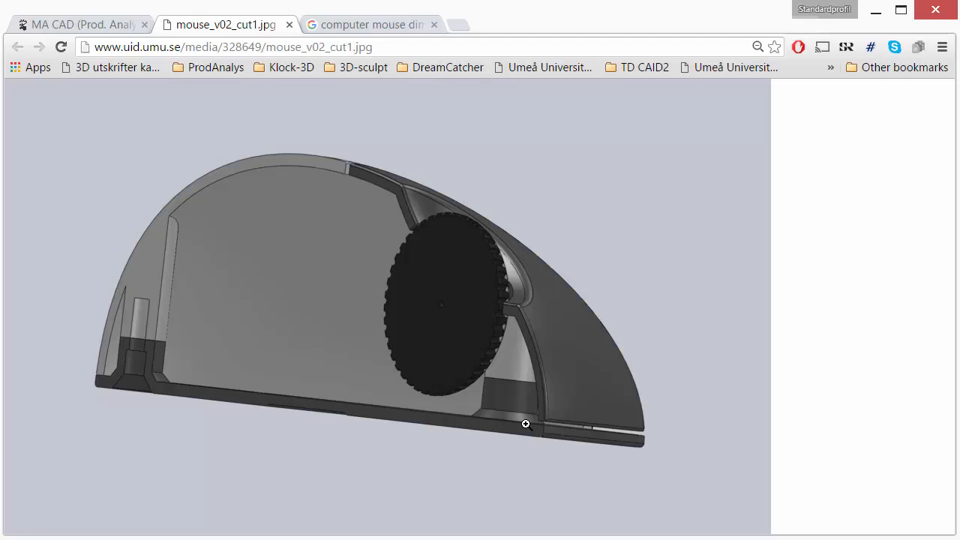
# Switch to SOLIDWORKS and create a reference plane offset 85 mm from the Right Plane, towards the mouse's front
pyautogui.hotkey('alt', 'Tab')
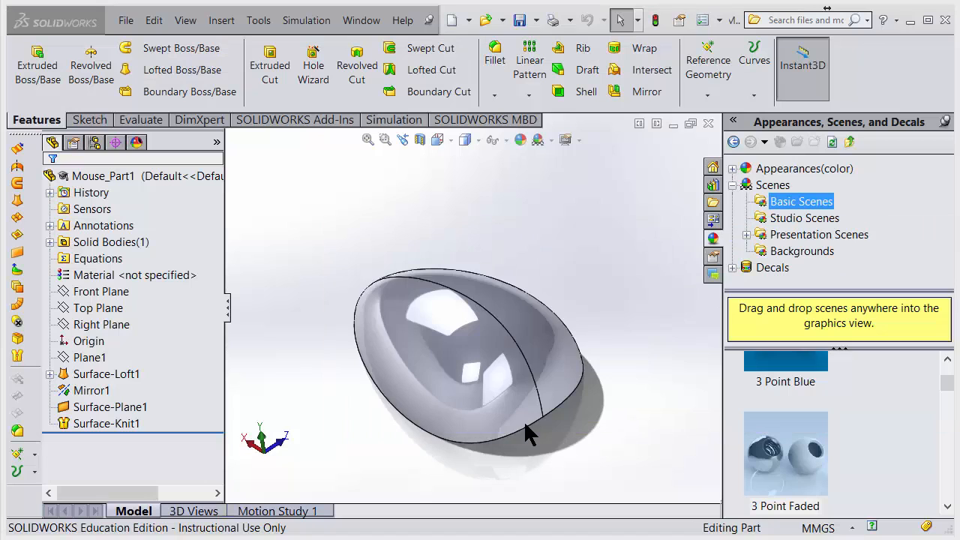
pyautogui.moveTo(557, 401); pyautogui.dragTo(383, 347, button='middle')
pyautogui.moveTo(506, 322); pyautogui.dragTo(519, 339, button='middle')
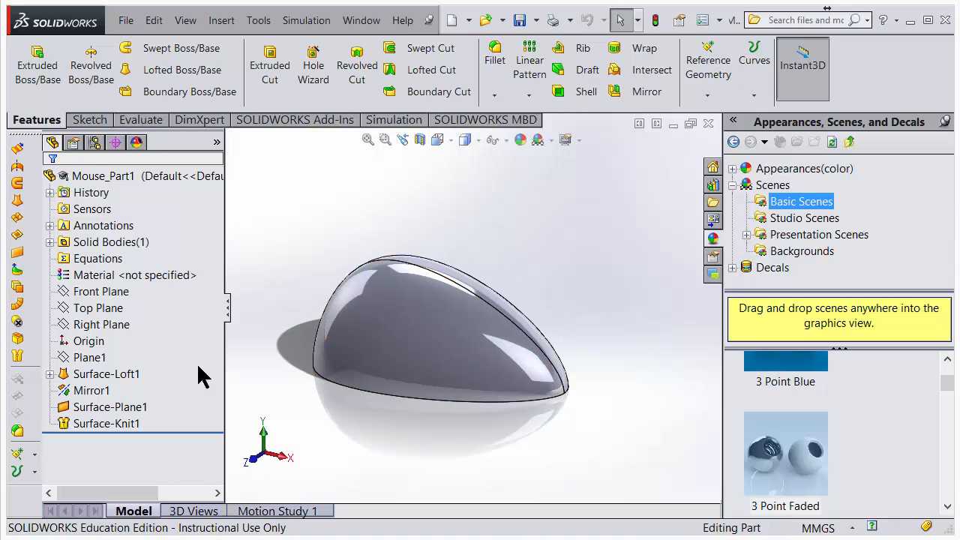
pyautogui.click(123, 294)
pyautogui.click(116, 308)
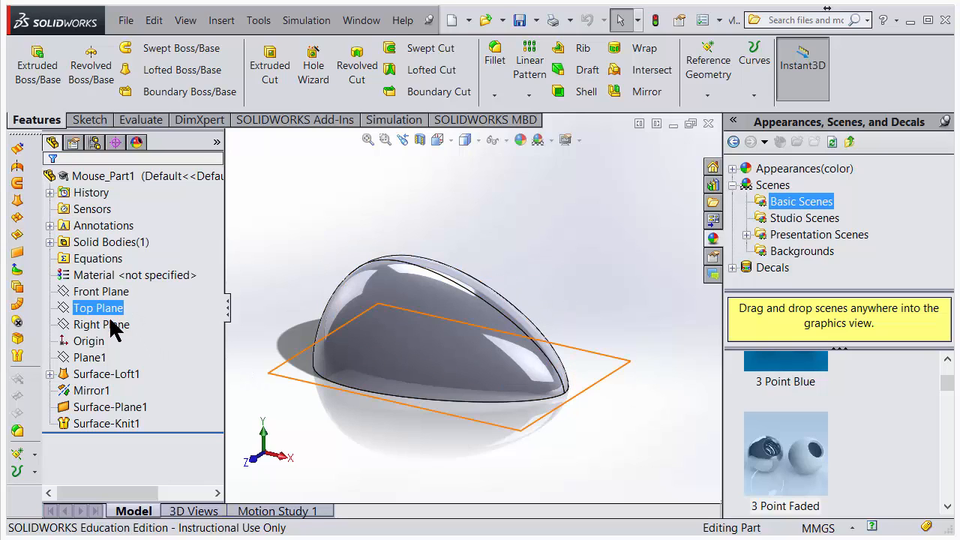
pyautogui.click(113, 325)
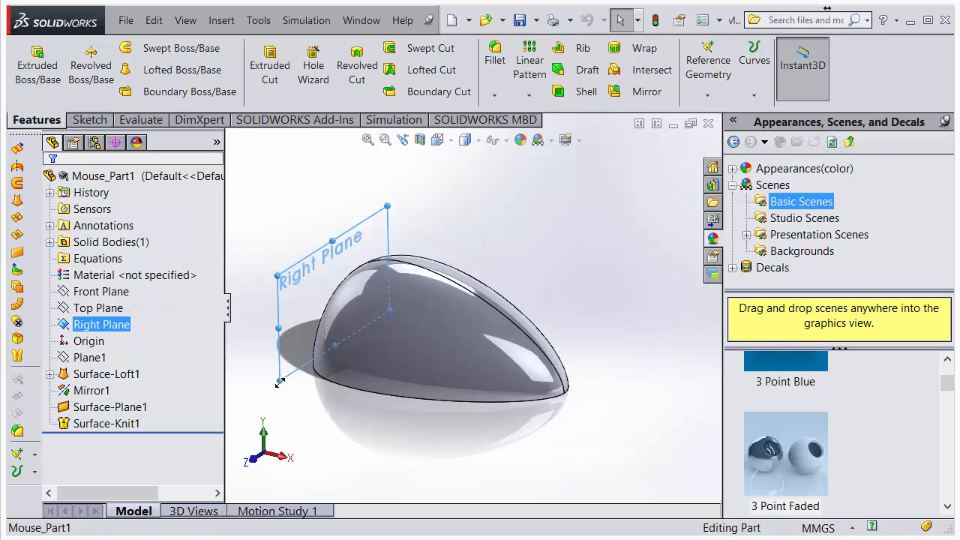
pyautogui.keyDown('ctrl'); pyautogui.moveTo(279, 381); pyautogui.dragTo(462, 449); pyautogui.keyUp('ctrl')
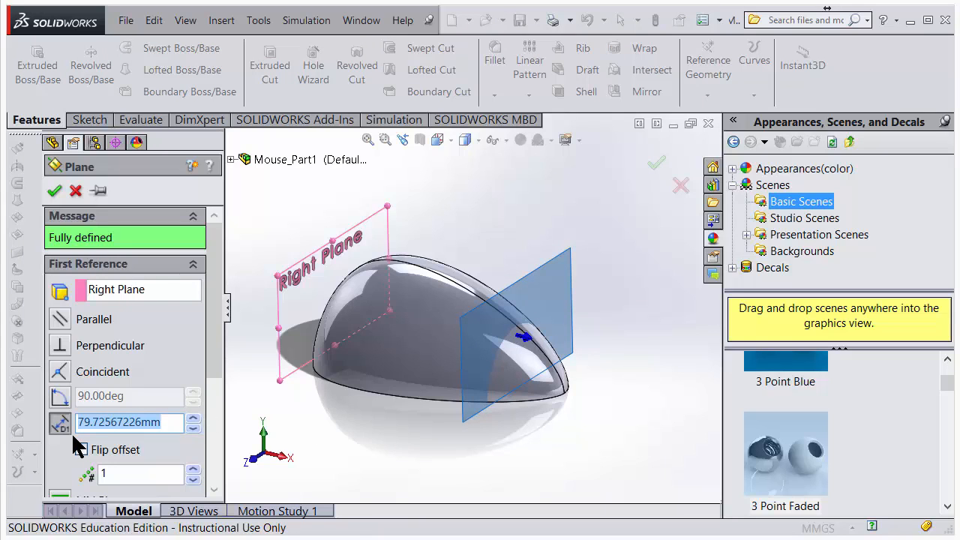
pyautogui.write('85mm')
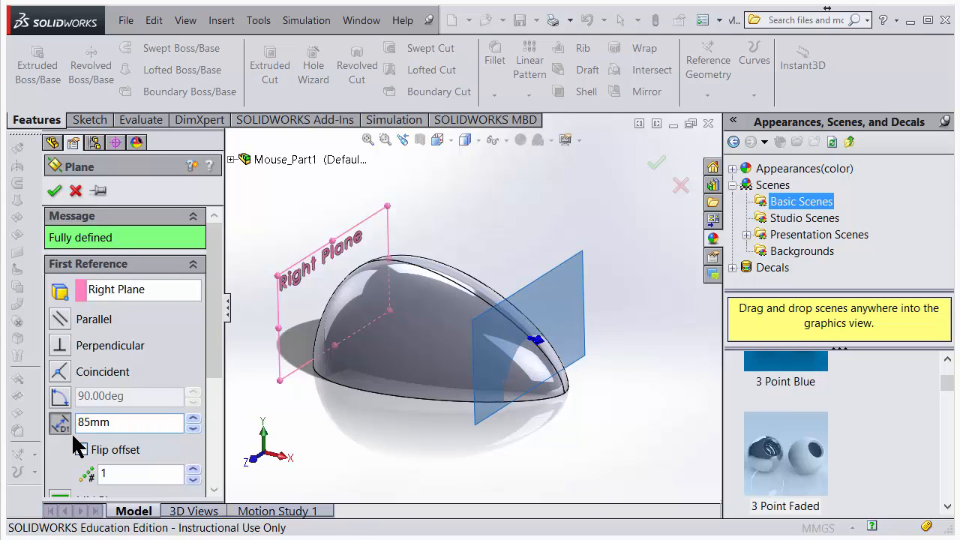
pyautogui.click(54, 191)
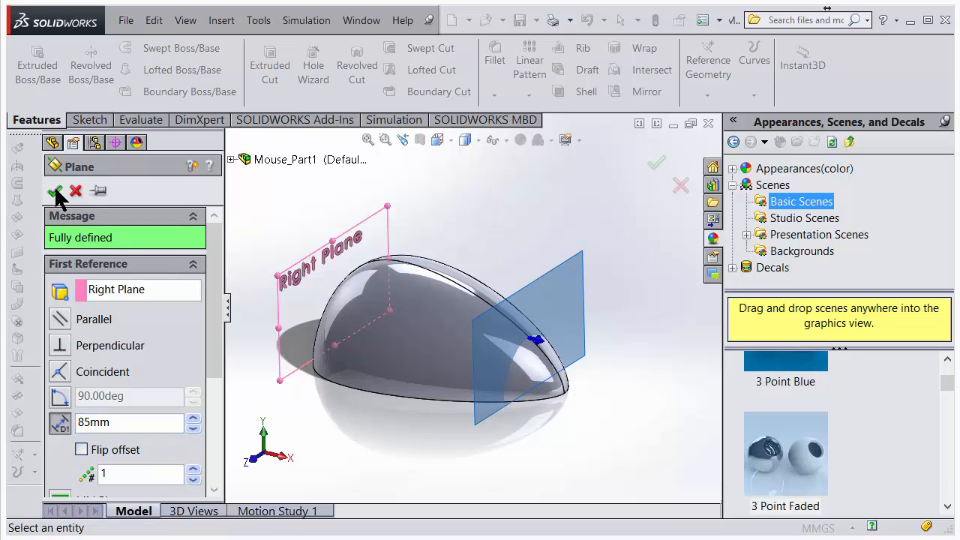
# Start a sketch on the new offset plane and draw a vertical centerline from the origin to above the mouse body
pyautogui.moveTo(493, 307); pyautogui.dragTo(459, 283, button='middle')
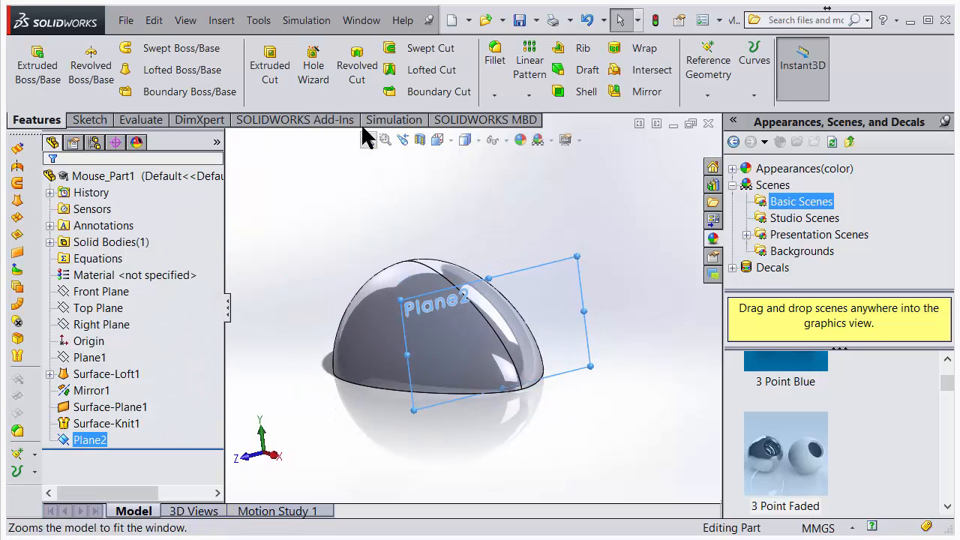
pyautogui.click(366, 89)
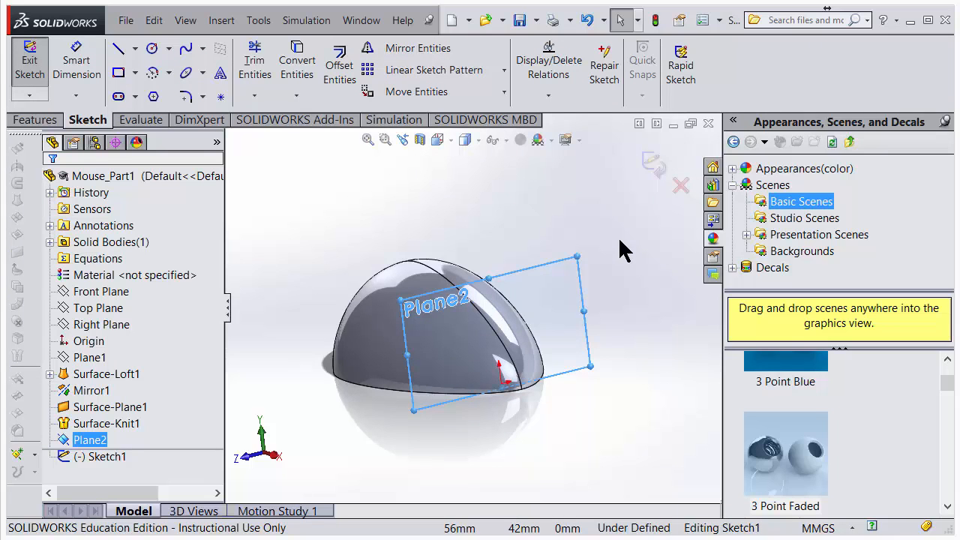
pyautogui.press('space')
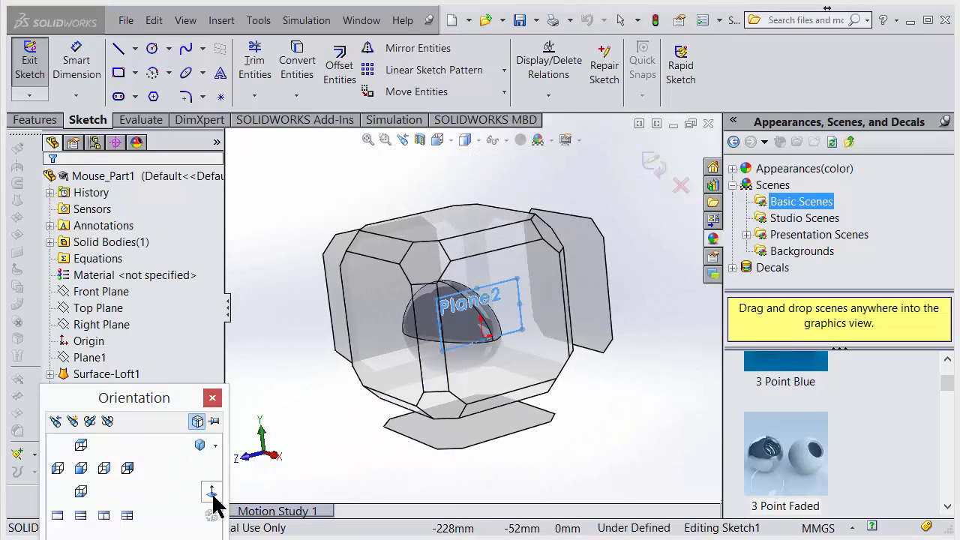
pyautogui.click(213, 493)
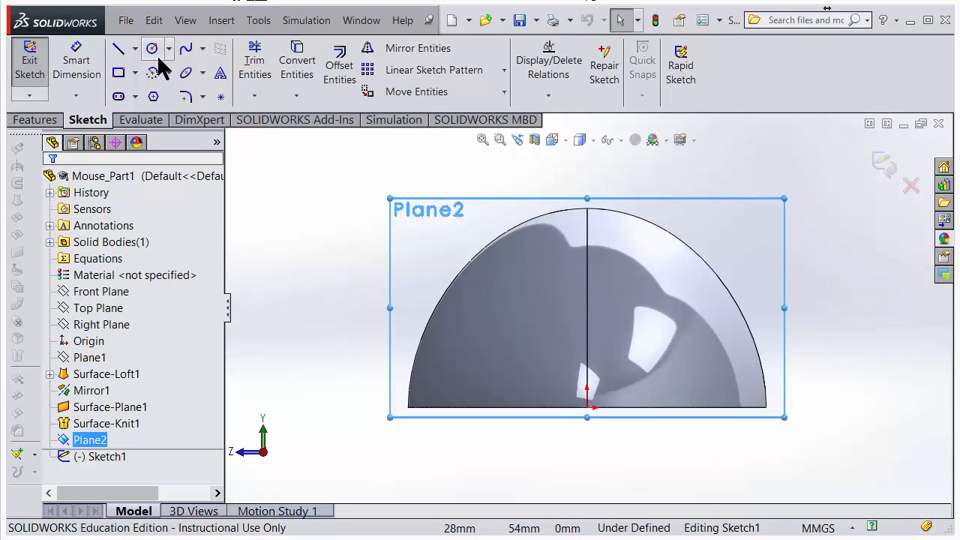
pyautogui.click(135, 48)
pyautogui.click(154, 89)
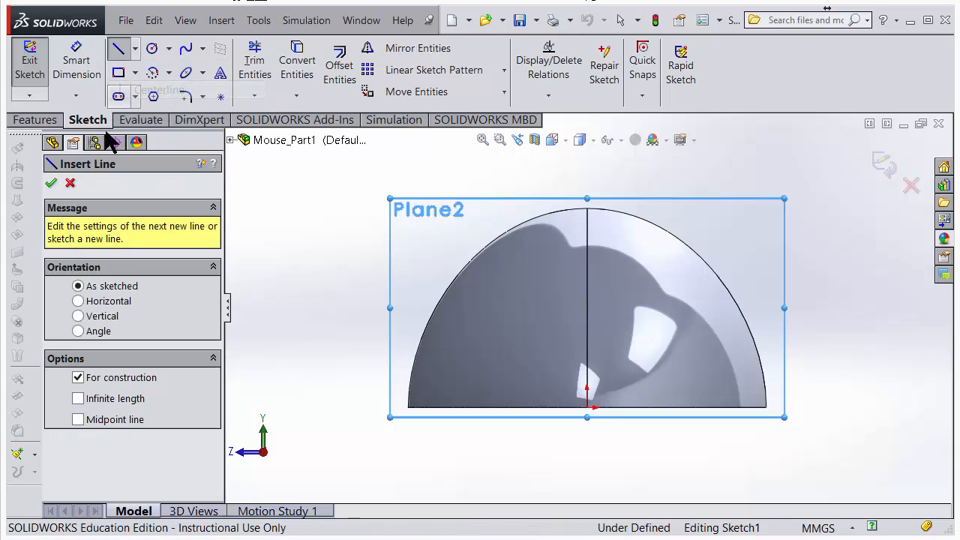
pyautogui.click(587, 409)
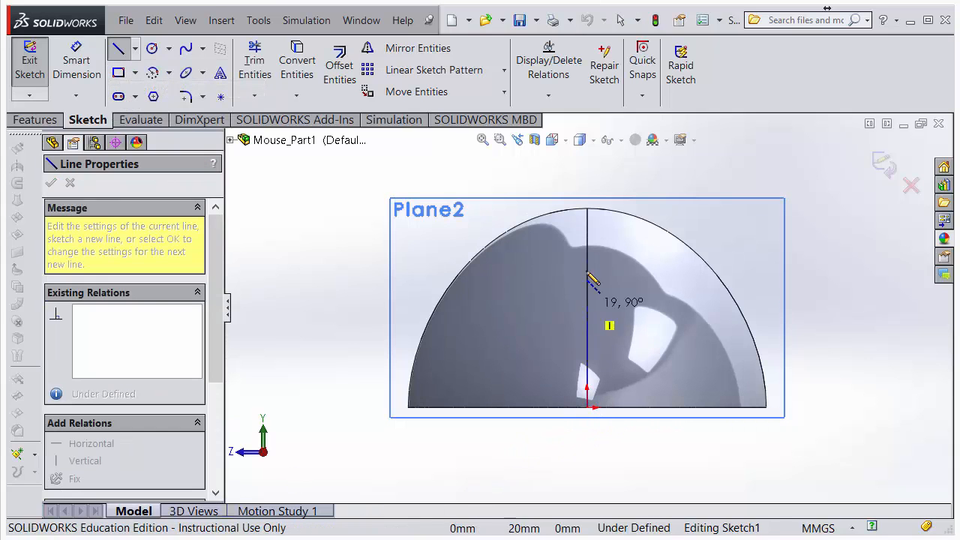
pyautogui.click(587, 165)
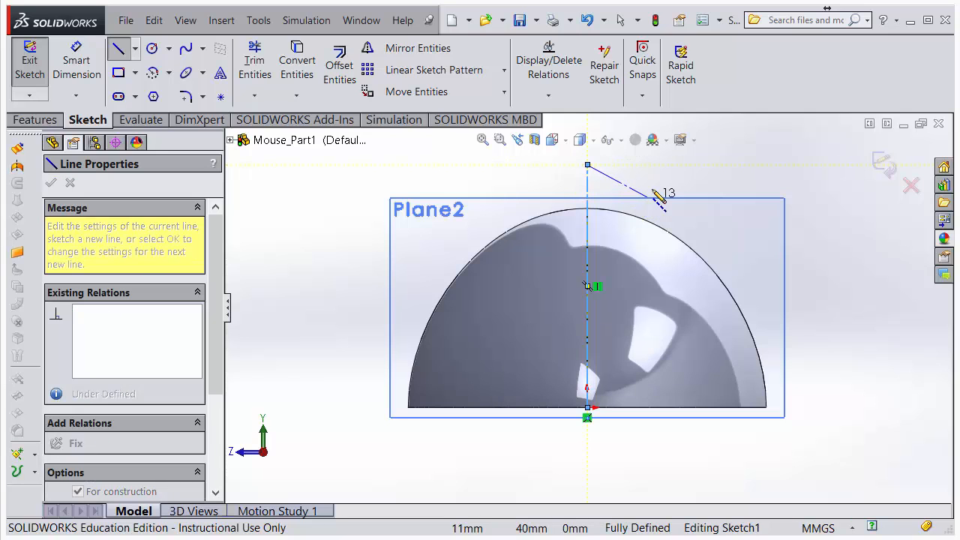
pyautogui.press('Escape')
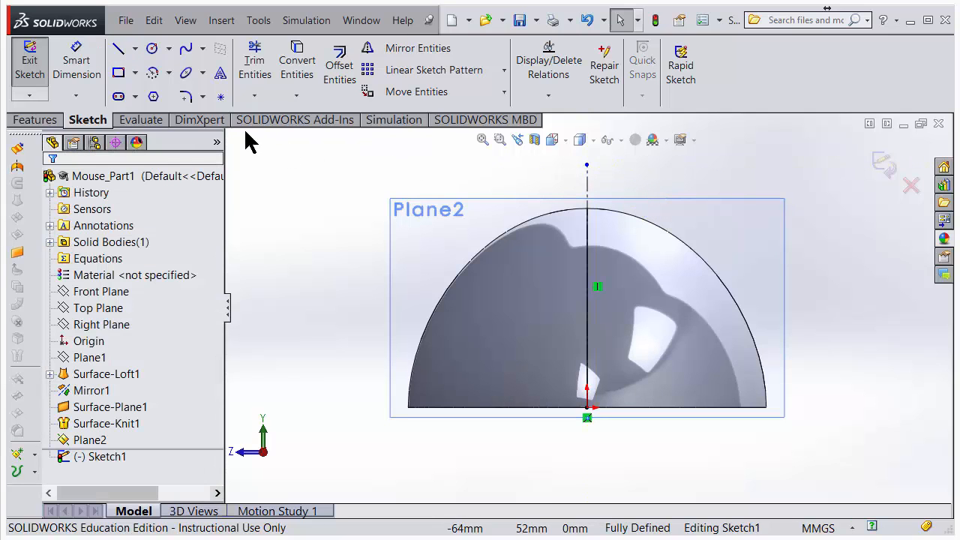
# Sketch an upright ellipse centred on the centerline about 26 mm above the origin, about 31 mm tall and 13 mm wide
pyautogui.click(202, 73)
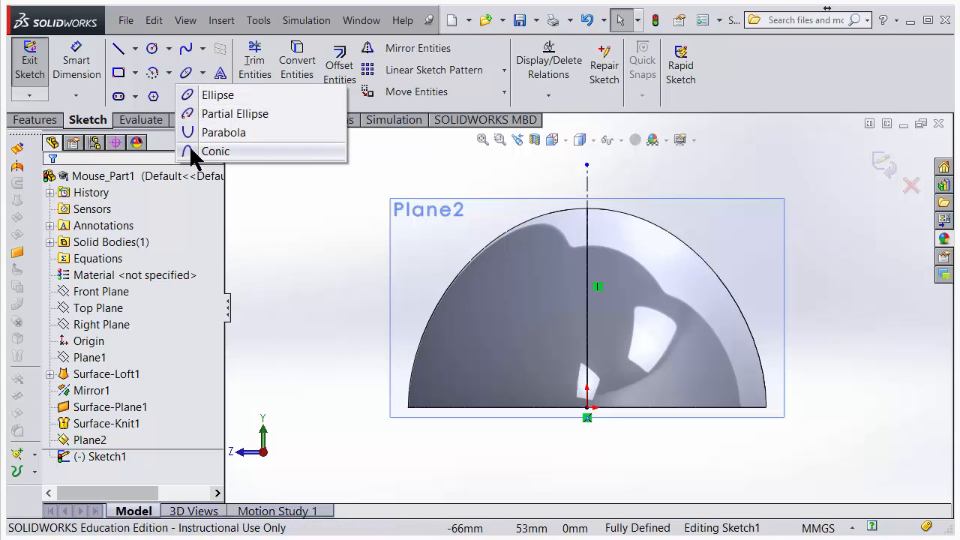
pyautogui.click(214, 151)
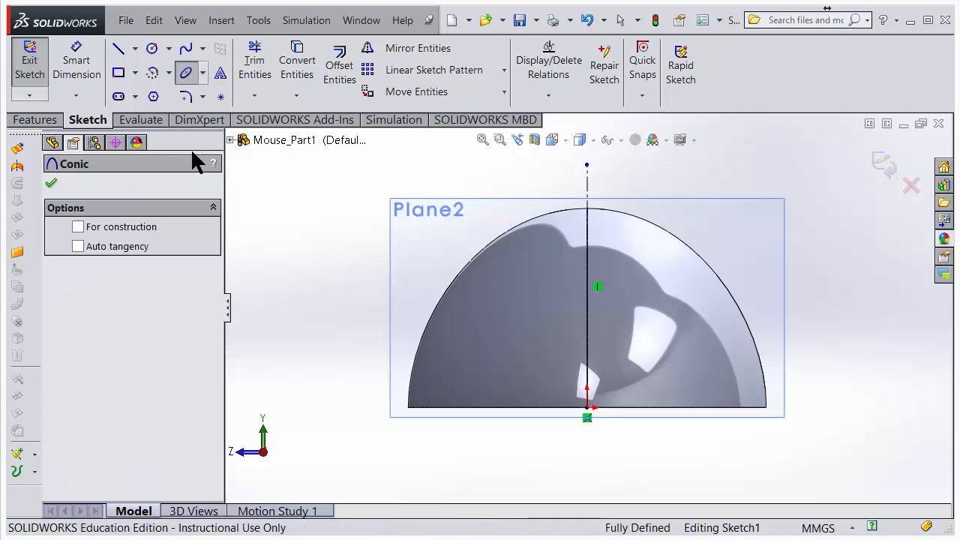
pyautogui.click(203, 73)
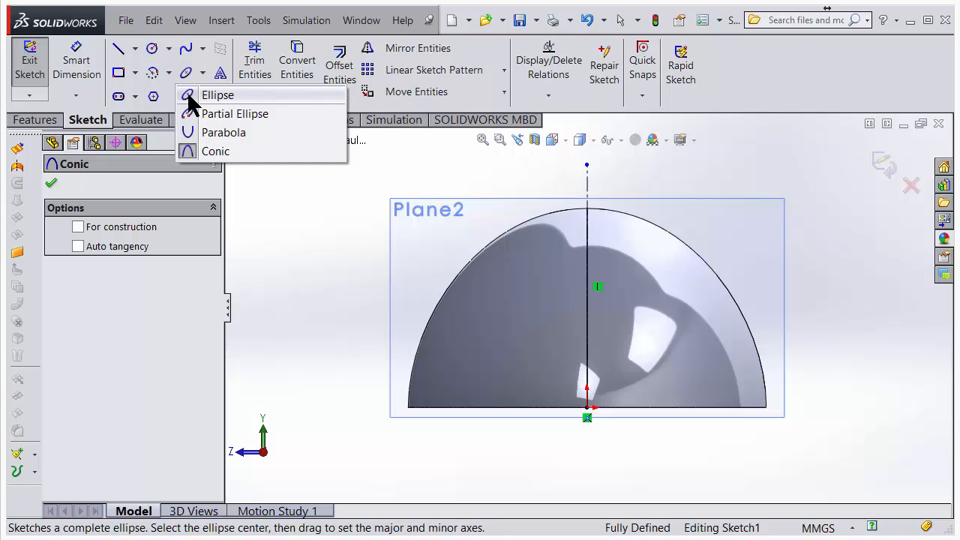
pyautogui.click(189, 96)
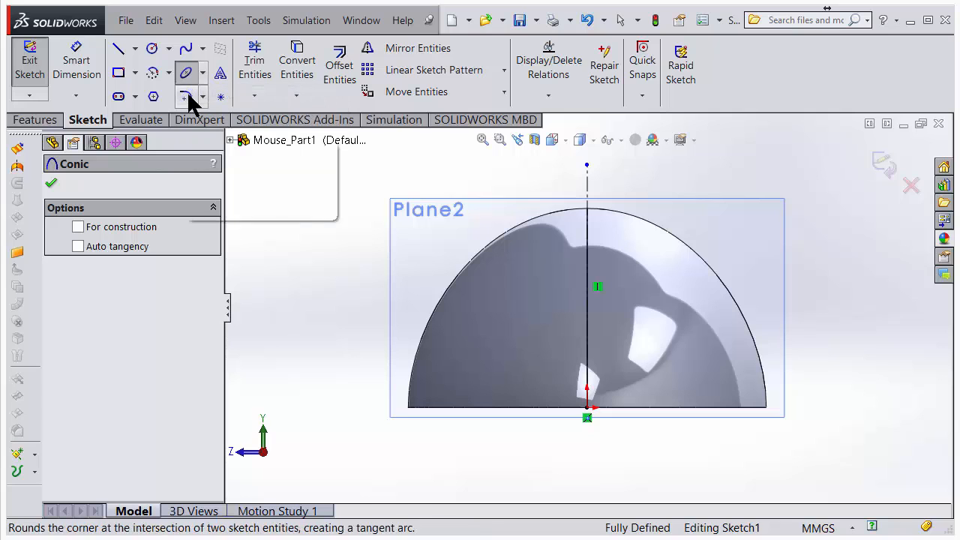
pyautogui.click(588, 286)
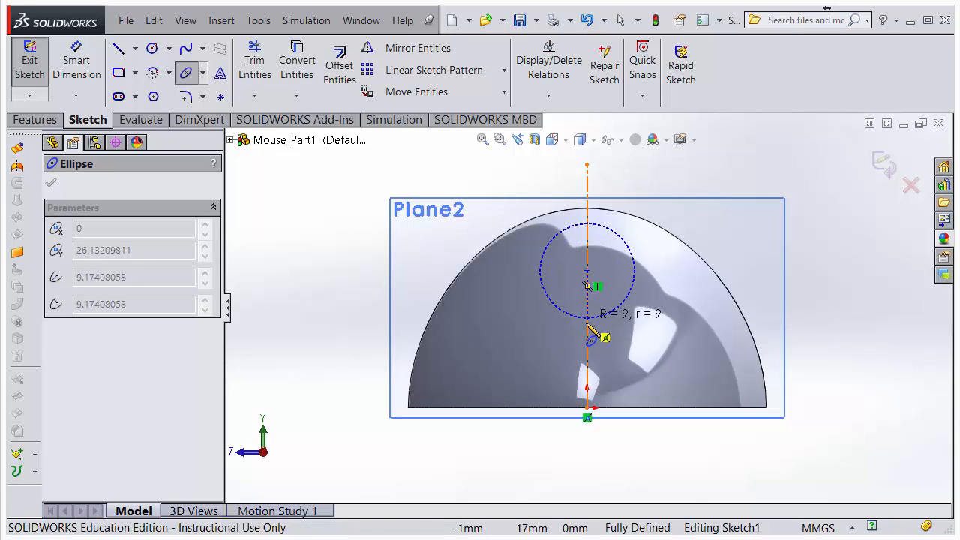
pyautogui.click(587, 354)
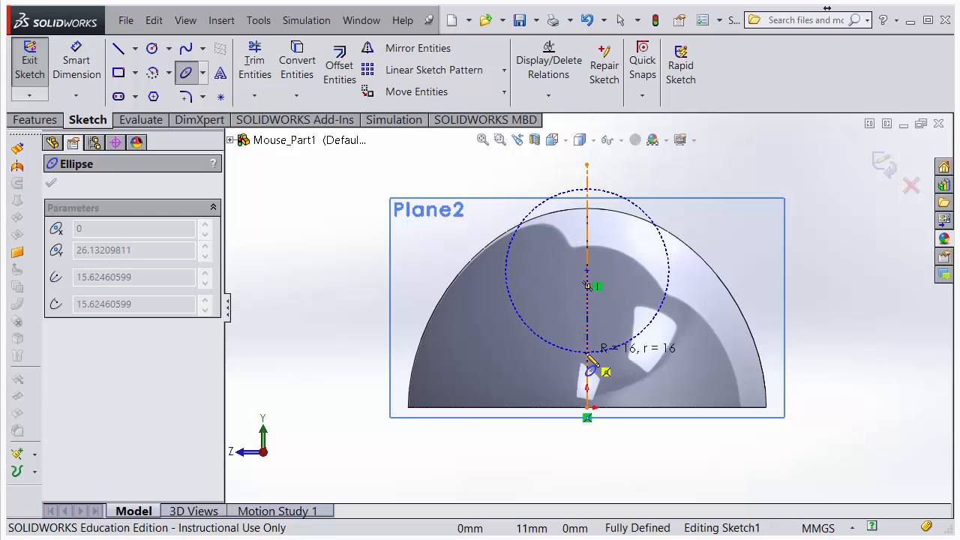
pyautogui.click(623, 279)
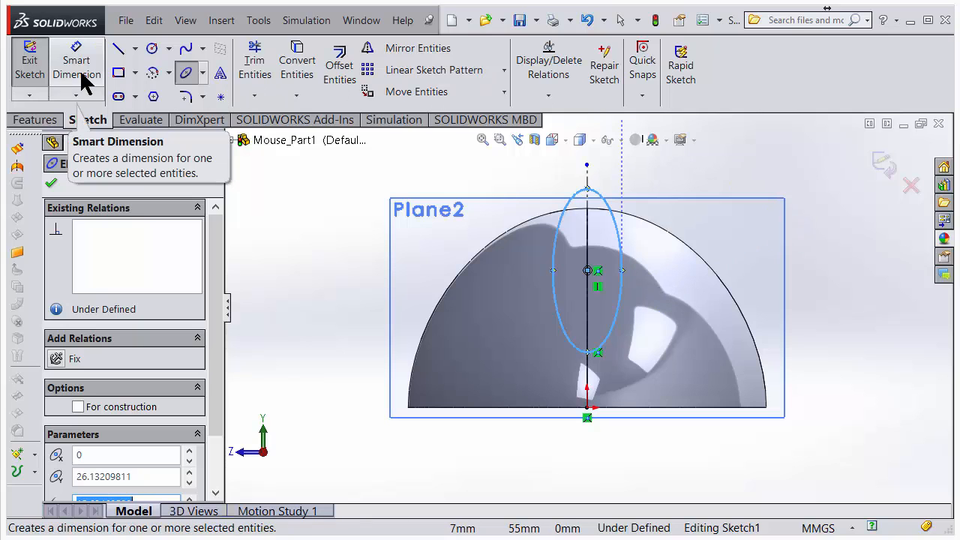
# Draw a horizontal line about 13 mm long through the ellipse's centre, joining its two side quadrant points
pyautogui.click(118, 51)
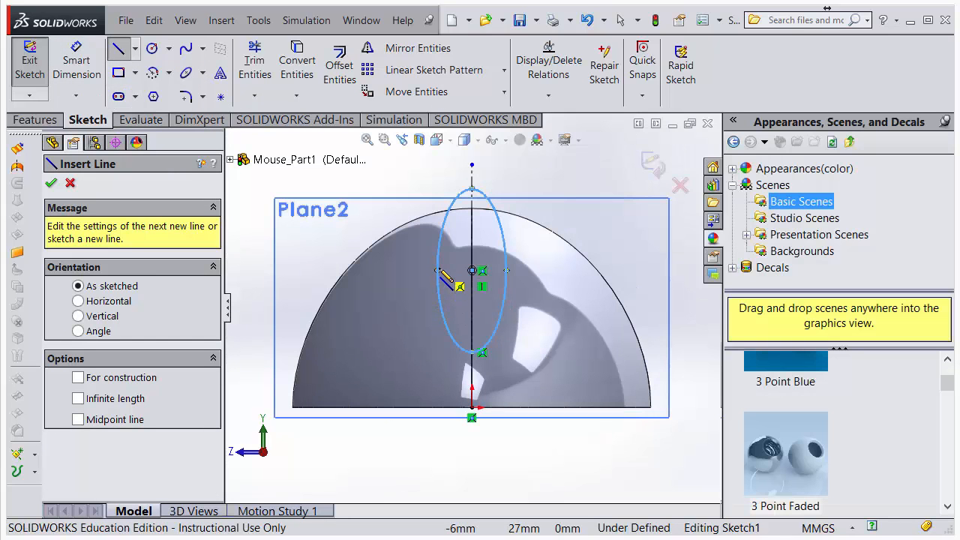
pyautogui.click(471, 271)
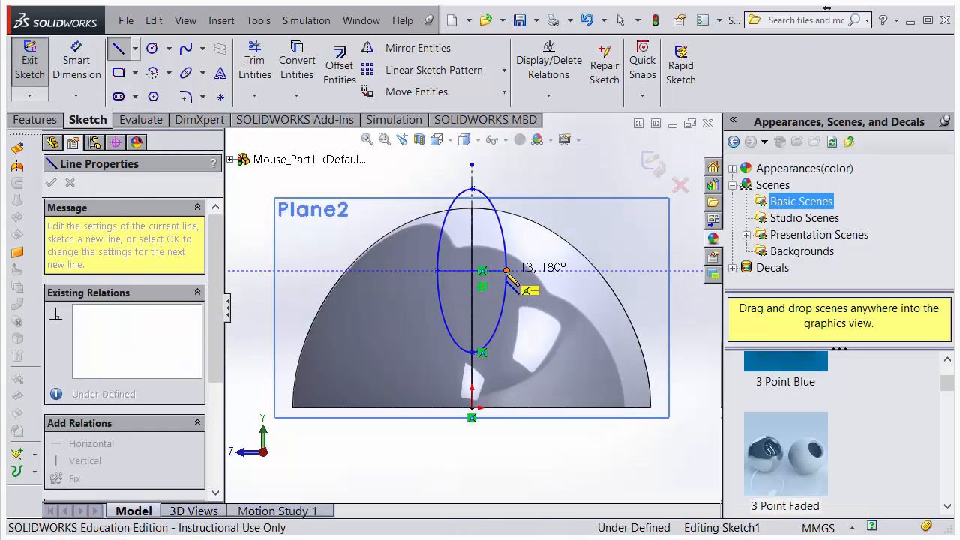
pyautogui.click(507, 270)
pyautogui.press('Escape')
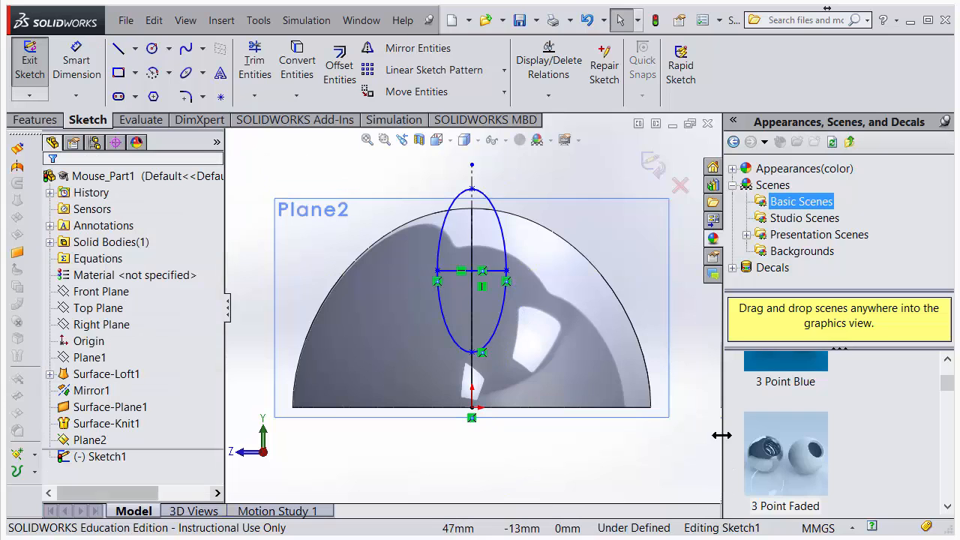
pyautogui.moveTo(721, 435); pyautogui.dragTo(950, 430)
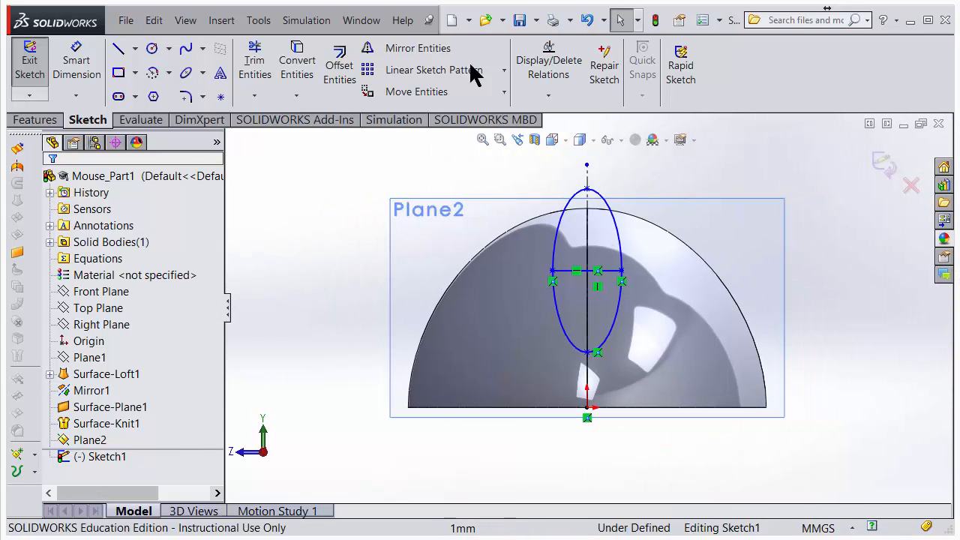
# Trim away the upper half of the ellipse with Power trim and finish the sketch
pyautogui.click(266, 66)
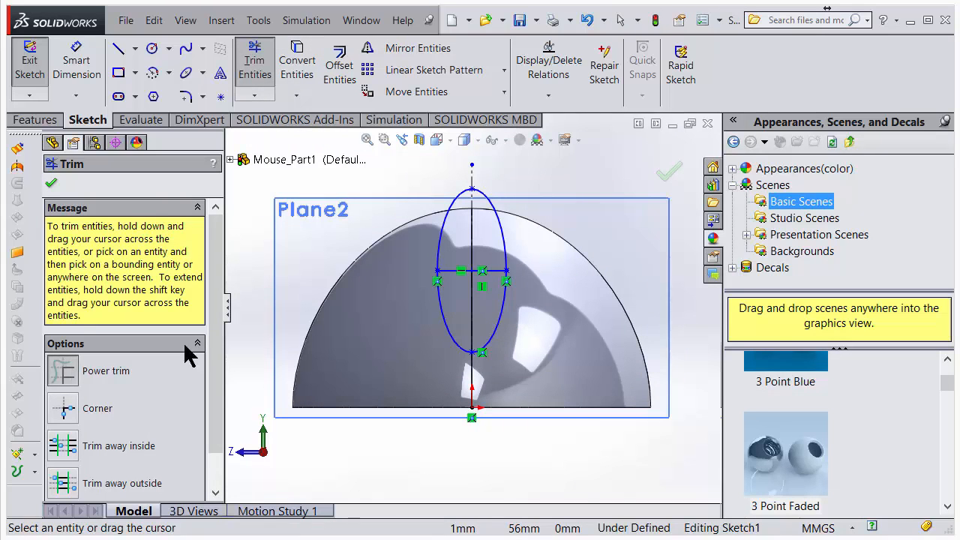
pyautogui.moveTo(406, 235); pyautogui.dragTo(543, 241)
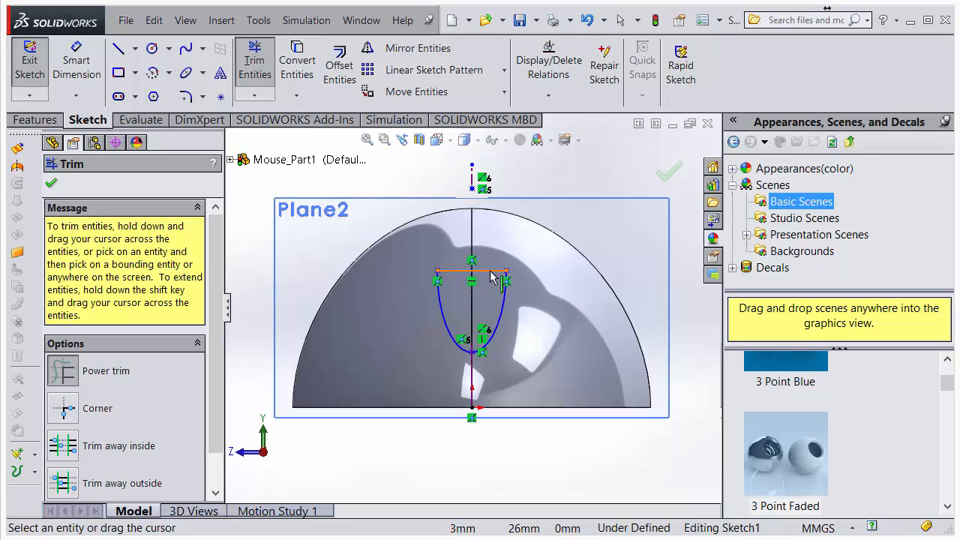
pyautogui.click(667, 175)
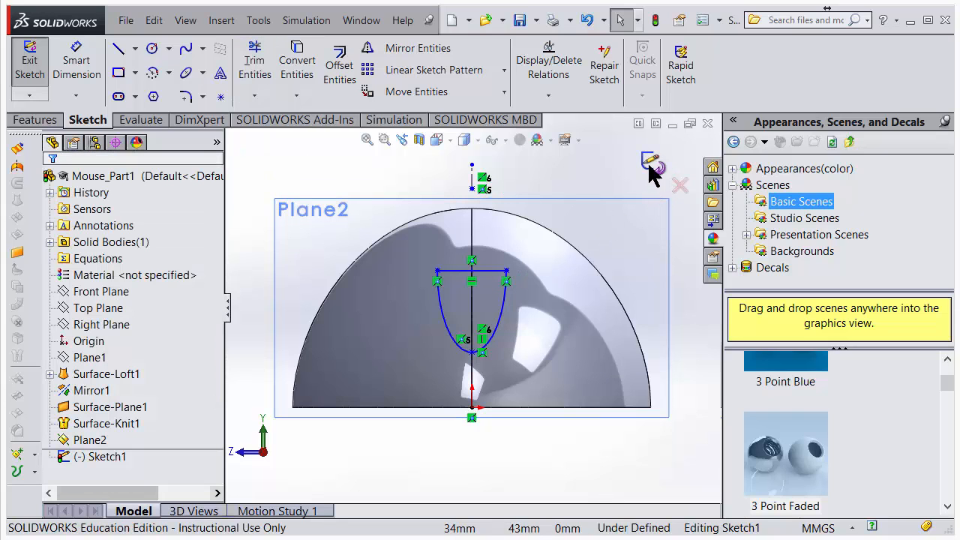
pyautogui.click(649, 163)
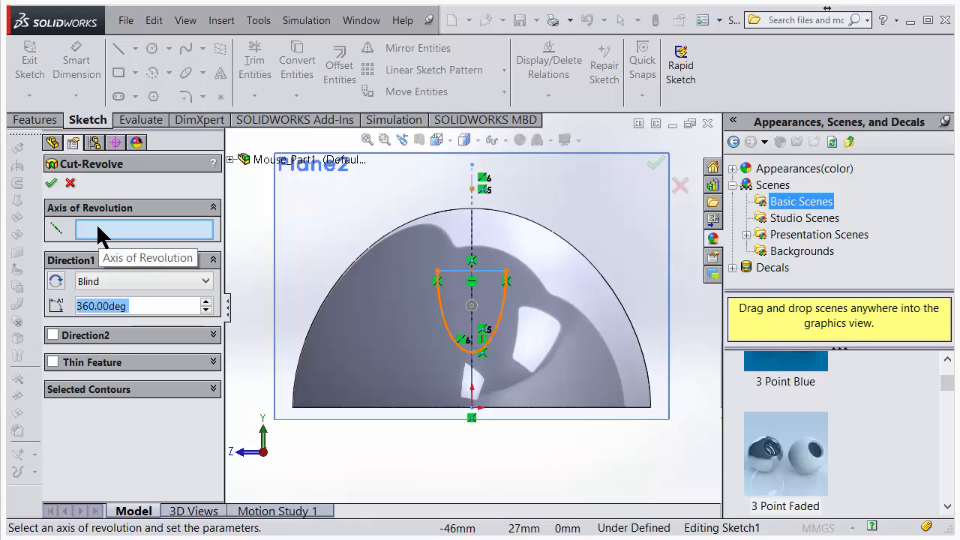
# Cut the scroll wheel recess by revolving the half-ellipse profile 360 degrees around its horizontal line
pyautogui.click(453, 271)
pyautogui.moveTo(419, 293)
pyautogui.mouseDown(button='middle')
pyautogui.moveTo(488, 318)
pyautogui.moveTo(475, 289)
pyautogui.moveTo(506, 278)
pyautogui.moveTo(482, 298)
pyautogui.mouseUp(button='middle')
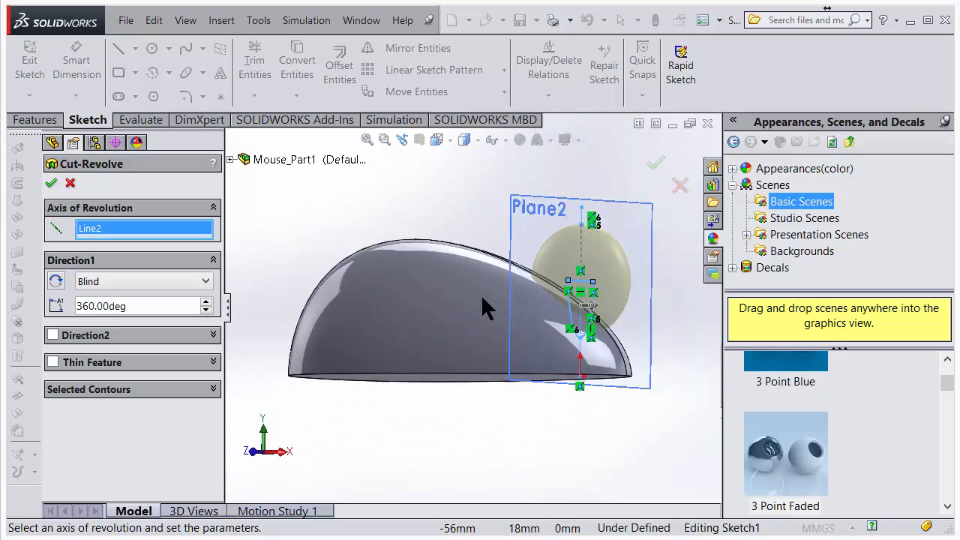
pyautogui.moveTo(536, 380)
pyautogui.mouseDown(button='middle')
pyautogui.moveTo(495, 335)
pyautogui.moveTo(540, 315)
pyautogui.moveTo(497, 298)
pyautogui.moveTo(515, 322)
pyautogui.moveTo(529, 317)
pyautogui.moveTo(511, 308)
pyautogui.moveTo(540, 304)
pyautogui.mouseUp(button='middle')
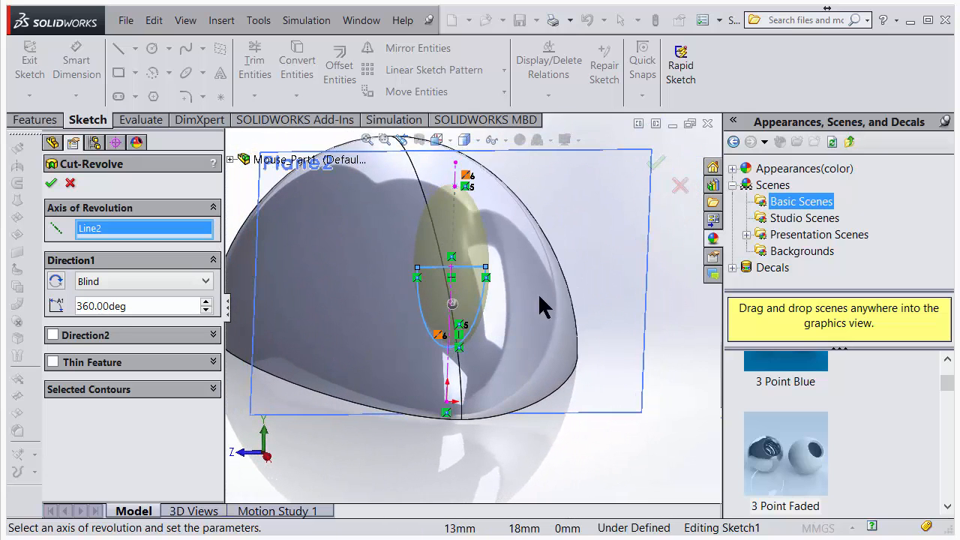
pyautogui.click(657, 164)
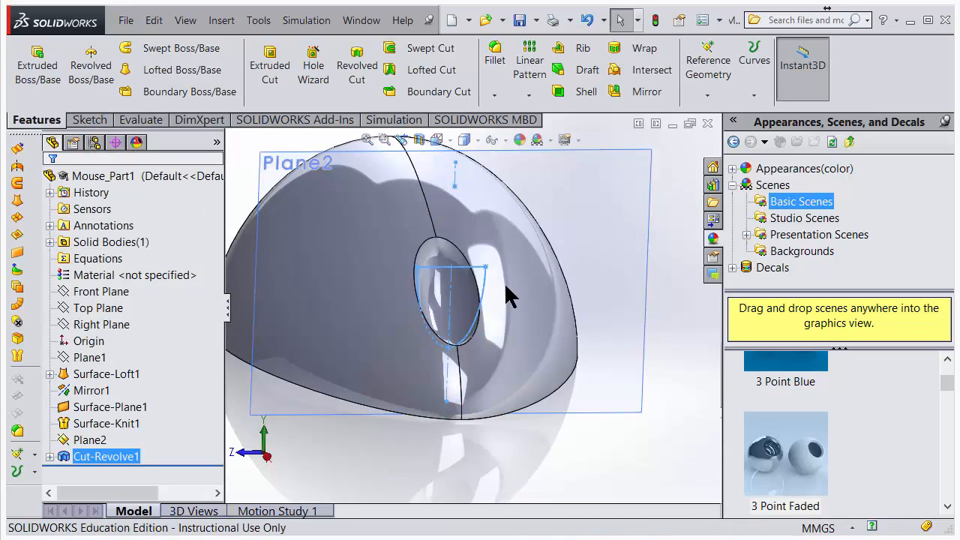
pyautogui.moveTo(510, 232); pyautogui.dragTo(471, 300, button='middle')
pyautogui.scroll(-4, 467, 331)
pyautogui.middleClick(461, 299)
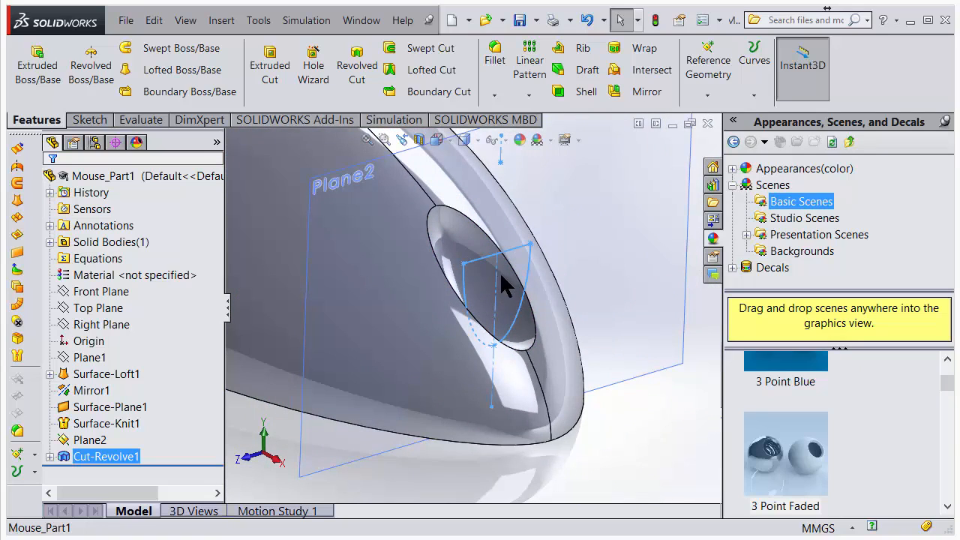
pyautogui.moveTo(500, 272); pyautogui.dragTo(517, 315, button='middle')
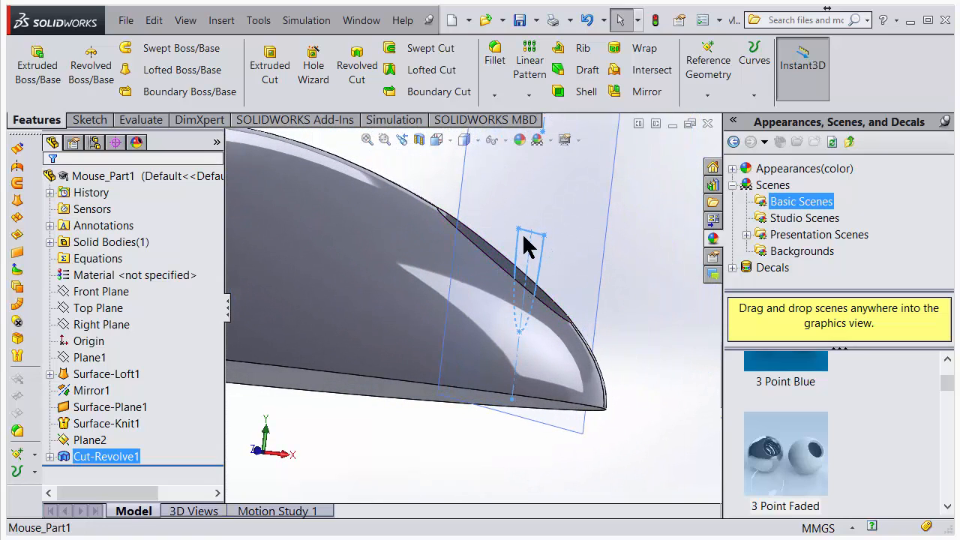
# Reopen the sketch of the scroll wheel recess's revolved cut for editing
pyautogui.moveTo(555, 279); pyautogui.dragTo(493, 296, button='middle')
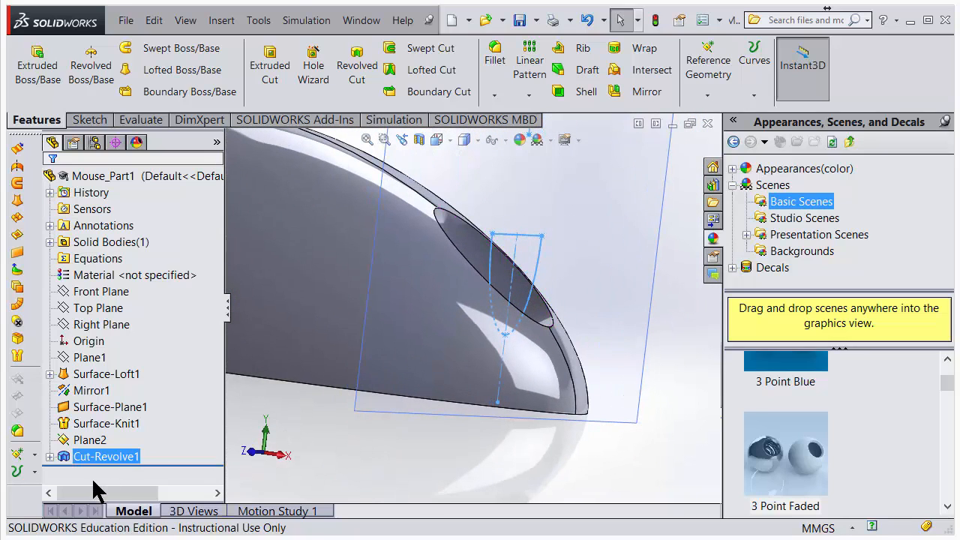
pyautogui.click(51, 456)
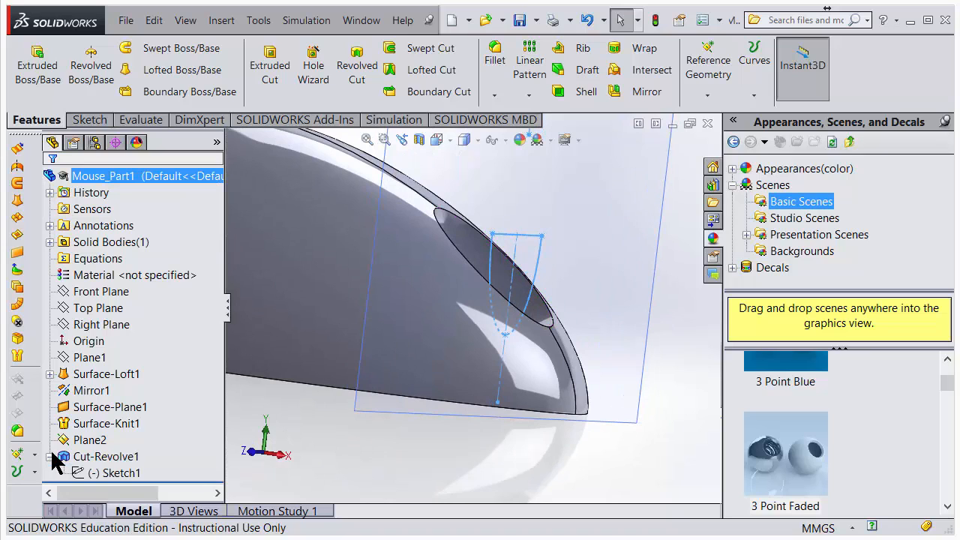
pyautogui.rightClick(120, 480)
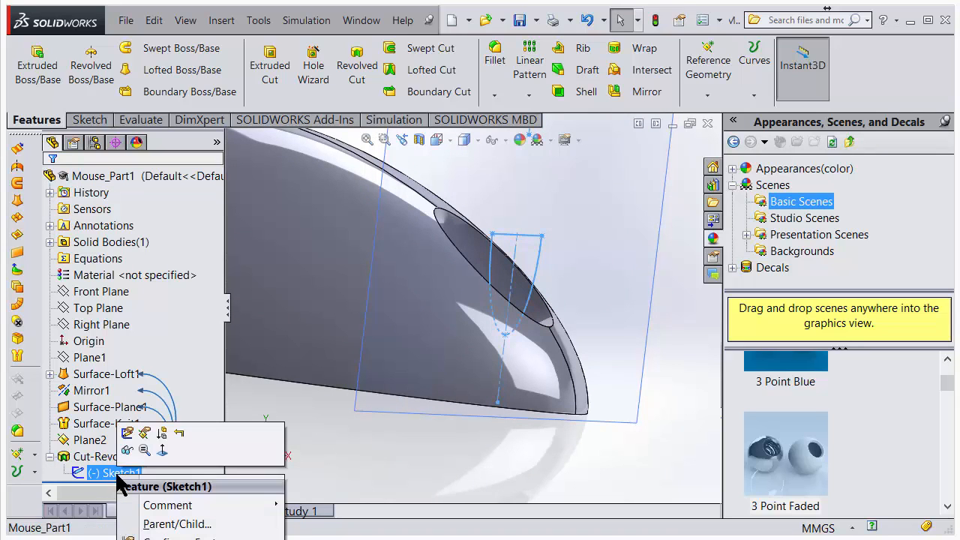
pyautogui.click(129, 435)
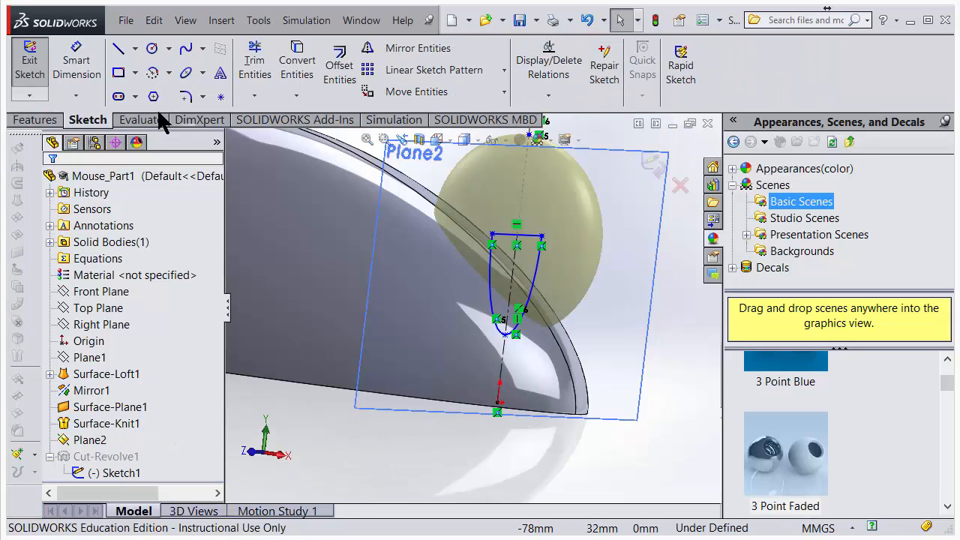
# Dimension the half-ellipse's horizontal line 30 mm above the origin
pyautogui.click(80, 68)
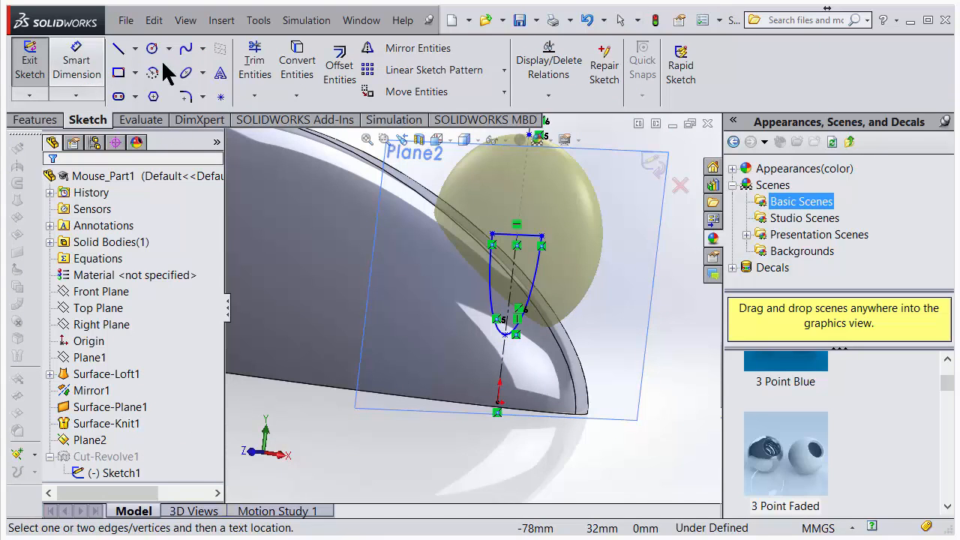
pyautogui.click(525, 236)
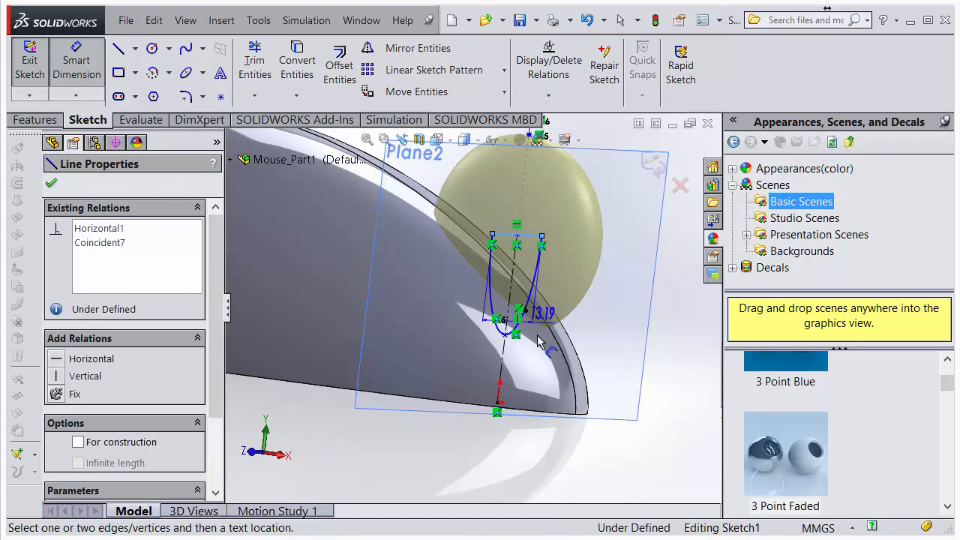
pyautogui.click(497, 402)
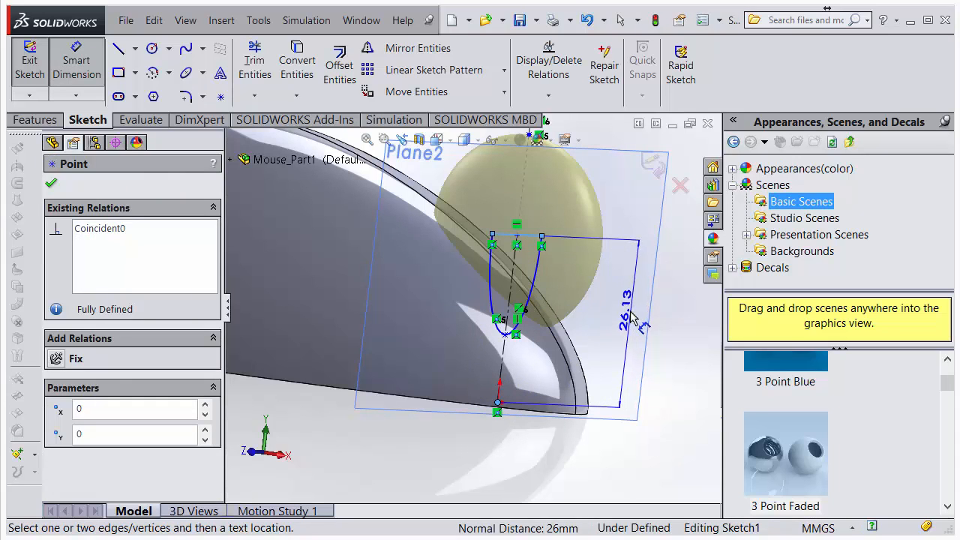
pyautogui.click(632, 319)
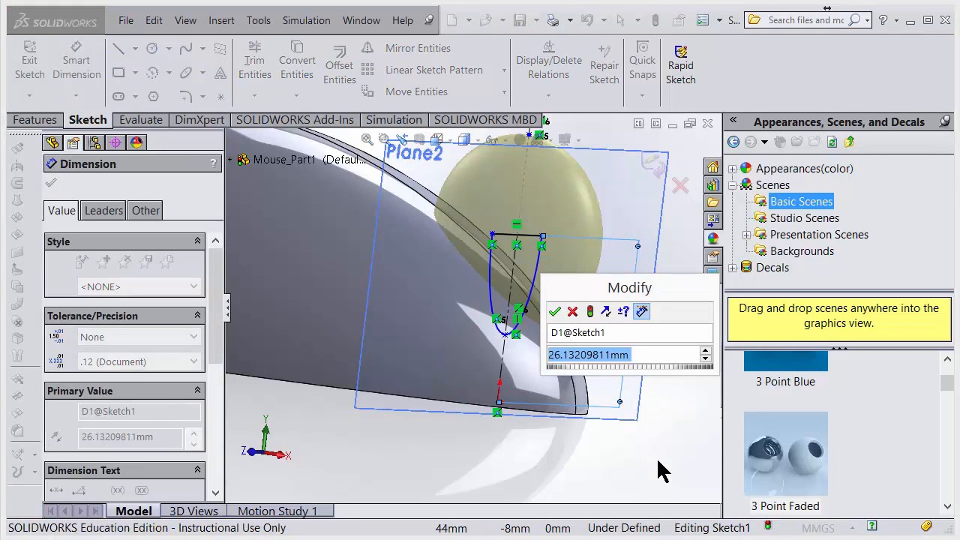
pyautogui.write('30.00mm')
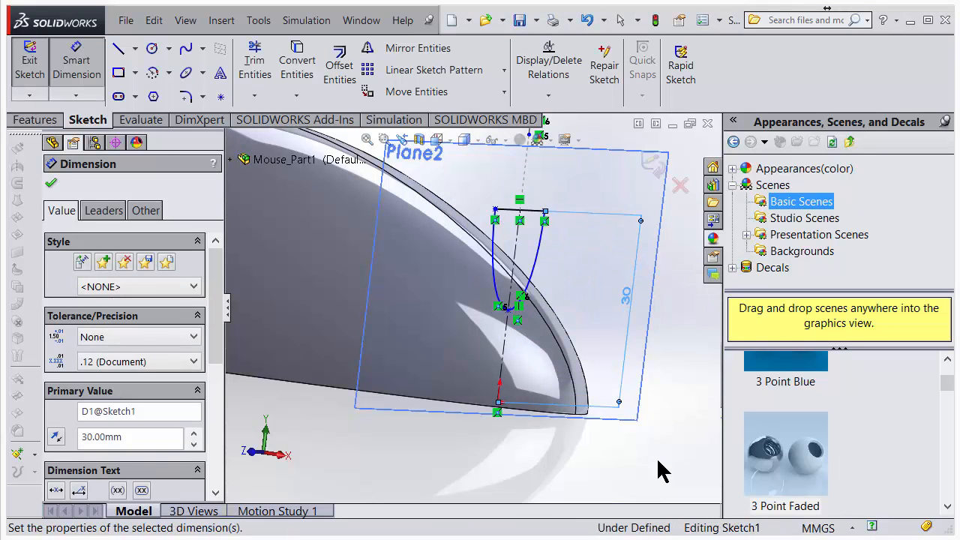
# Dimension the horizontal line between its two end points and set its length to 15 mm
pyautogui.scroll(-3, 553, 356)
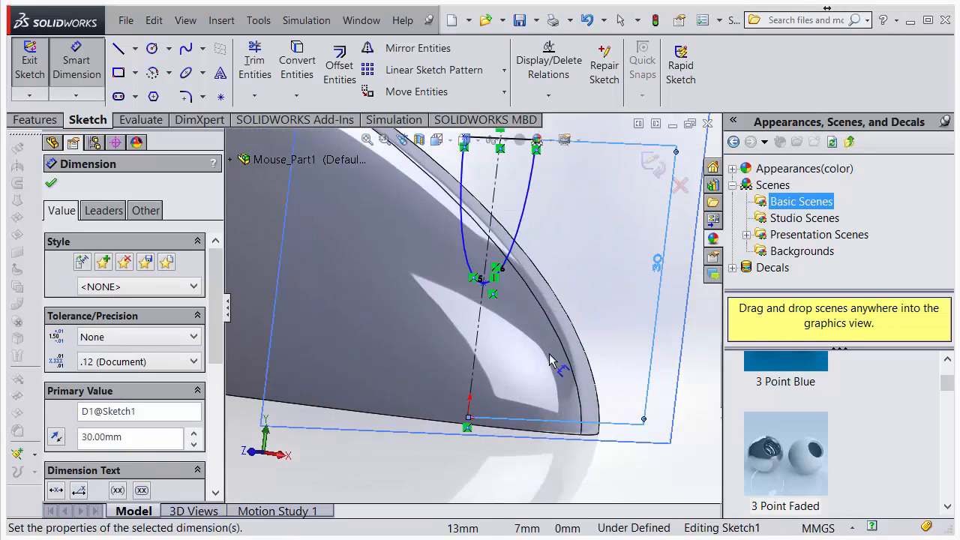
pyautogui.scroll(3, 553, 360)
pyautogui.moveTo(553, 360)
pyautogui.mouseDown(button='middle')
pyautogui.moveTo(515, 348)
pyautogui.moveTo(498, 372)
pyautogui.moveTo(415, 315)
pyautogui.mouseUp(button='middle')
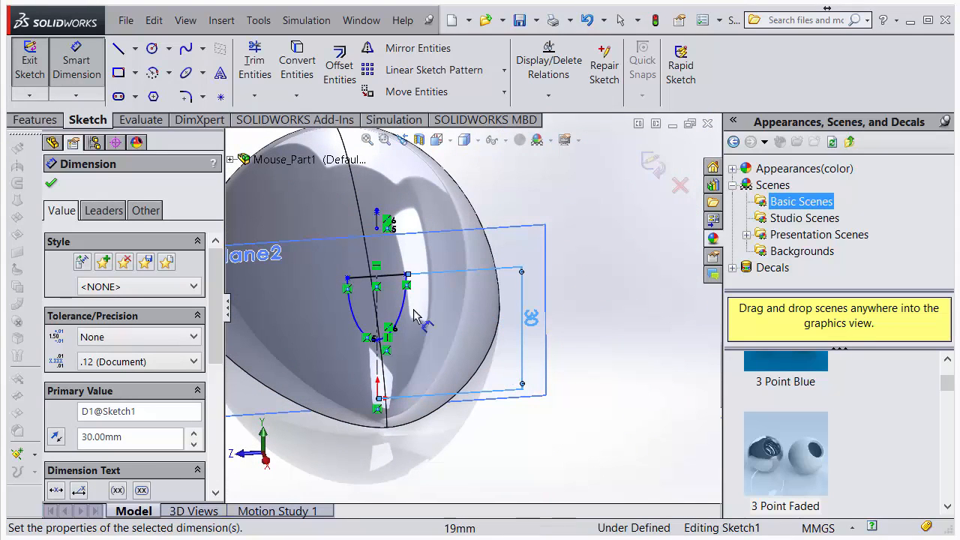
pyautogui.click(348, 279)
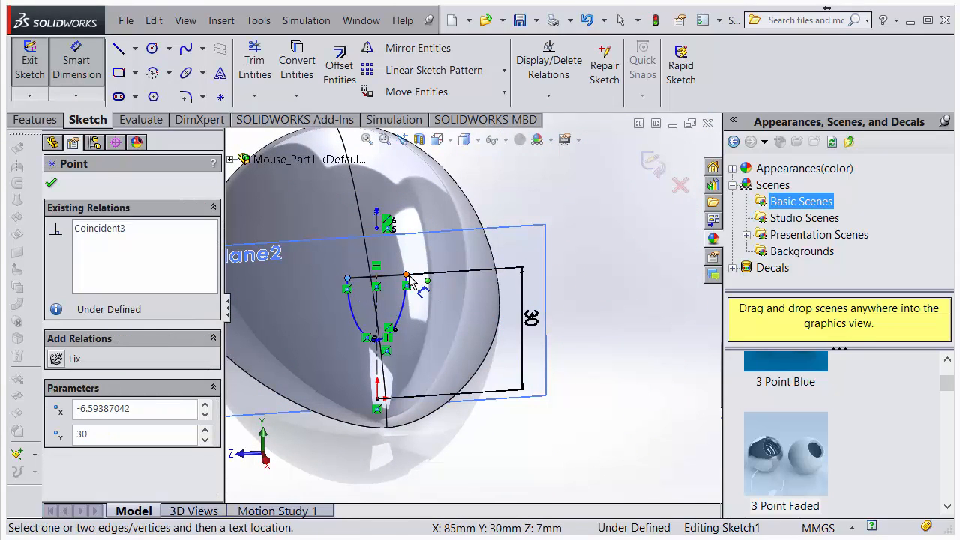
pyautogui.click(405, 276)
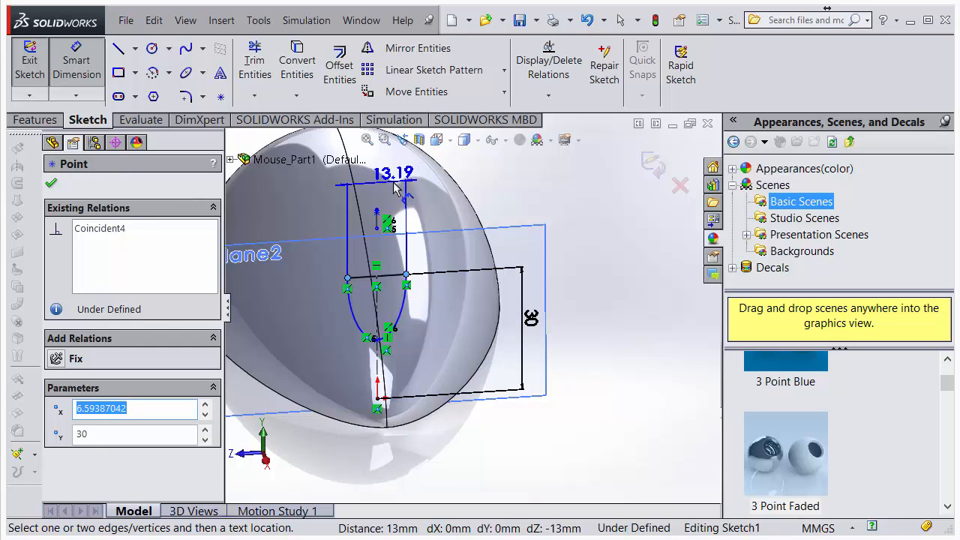
pyautogui.click(396, 187)
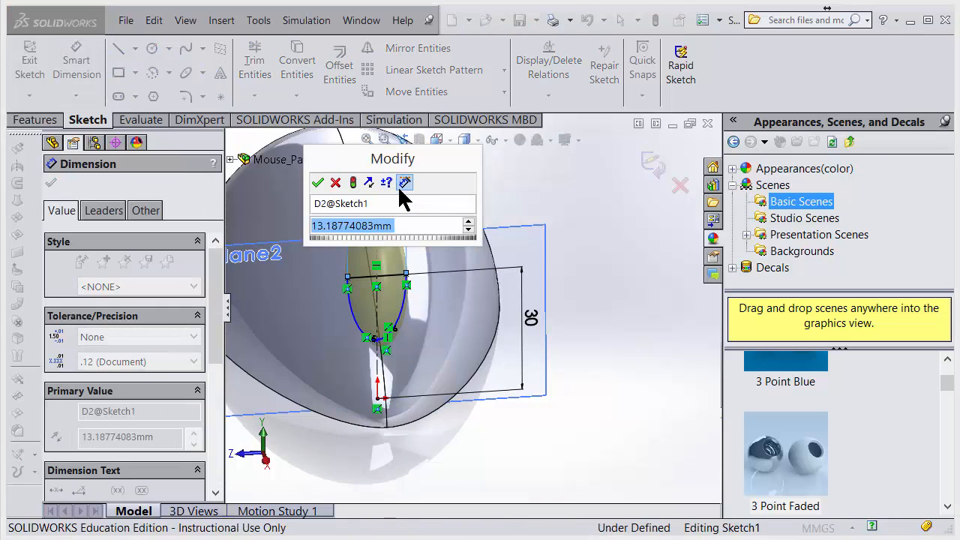
pyautogui.write('15')
pyautogui.press('Return')
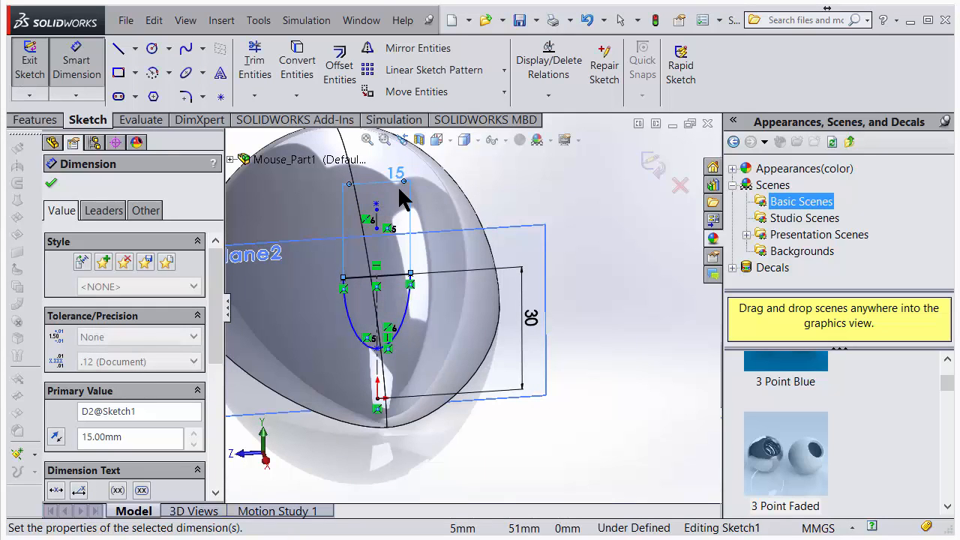
# Dimension the half-ellipse's depth from the horizontal line to its lowest point as 16 mm and finish the sketch
pyautogui.moveTo(452, 328); pyautogui.dragTo(495, 323, button='middle')
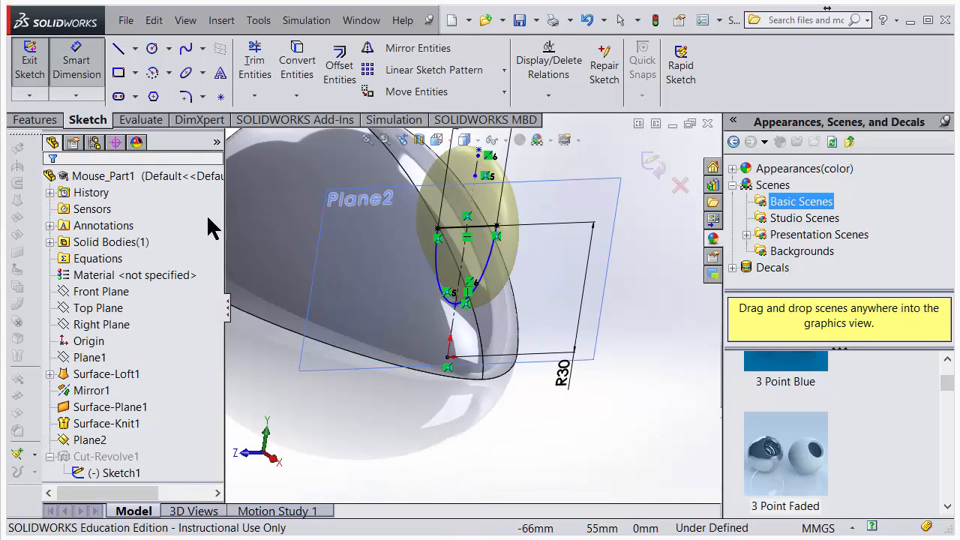
pyautogui.click(484, 229)
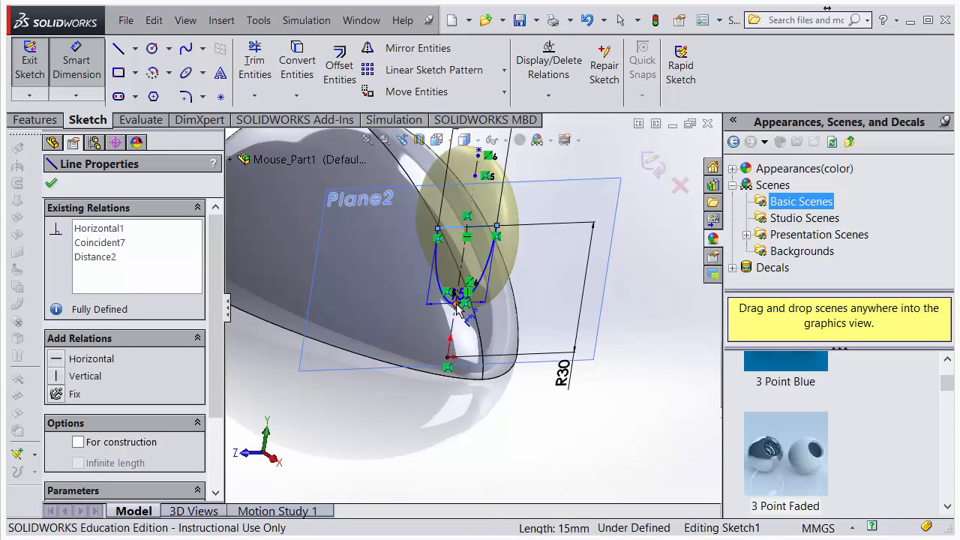
pyautogui.click(456, 304)
pyautogui.click(574, 276)
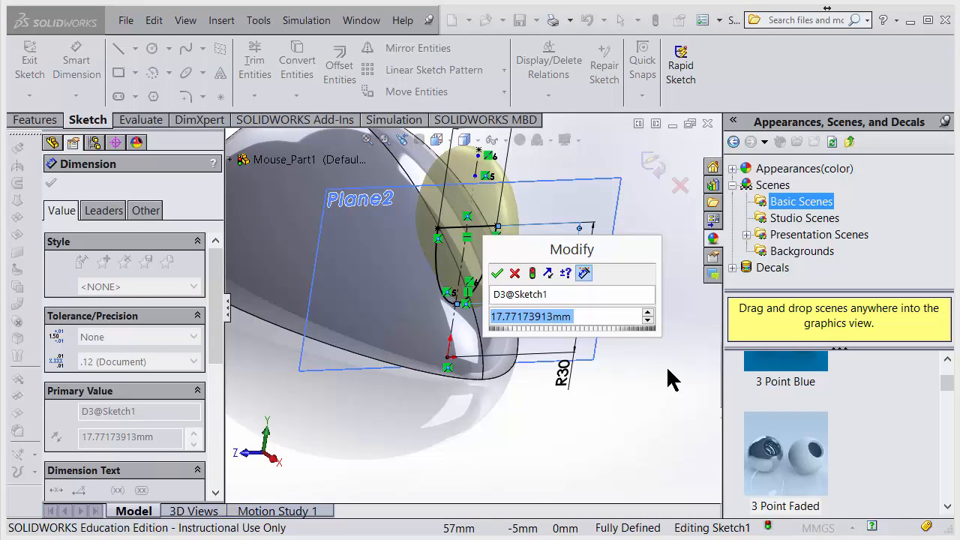
pyautogui.write('16')
pyautogui.press('Return')
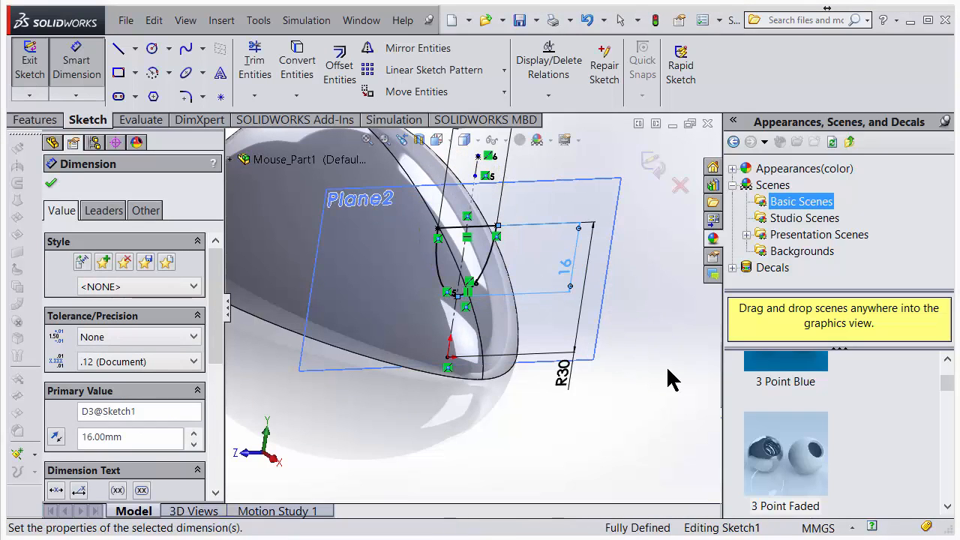
pyautogui.moveTo(628, 358)
pyautogui.mouseDown(button='middle')
pyautogui.moveTo(517, 273)
pyautogui.moveTo(557, 261)
pyautogui.moveTo(511, 287)
pyautogui.moveTo(570, 255)
pyautogui.mouseUp(button='middle')
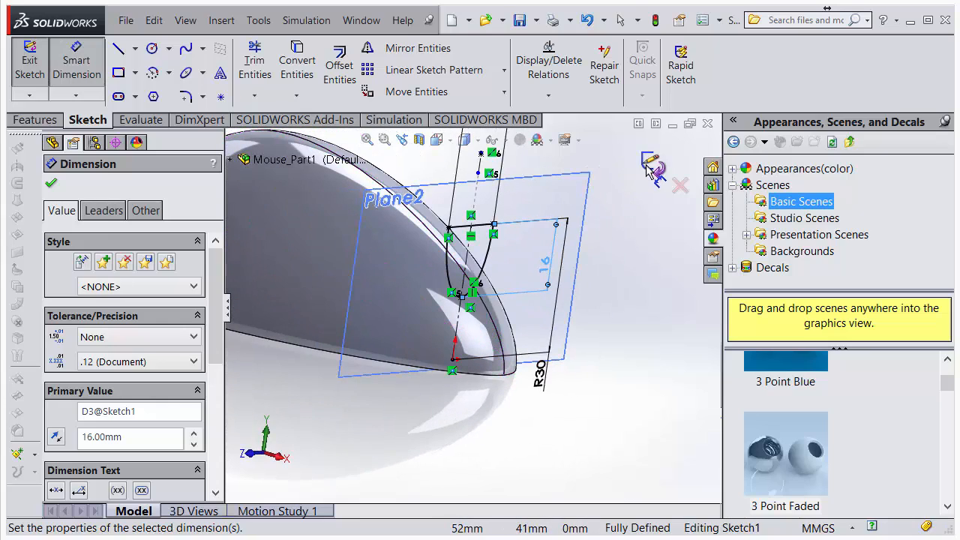
pyautogui.click(651, 167)
# Fillet the rim edge of the scroll wheel recess with a 1 mm radius
pyautogui.moveTo(517, 273); pyautogui.dragTo(428, 268, button='middle')
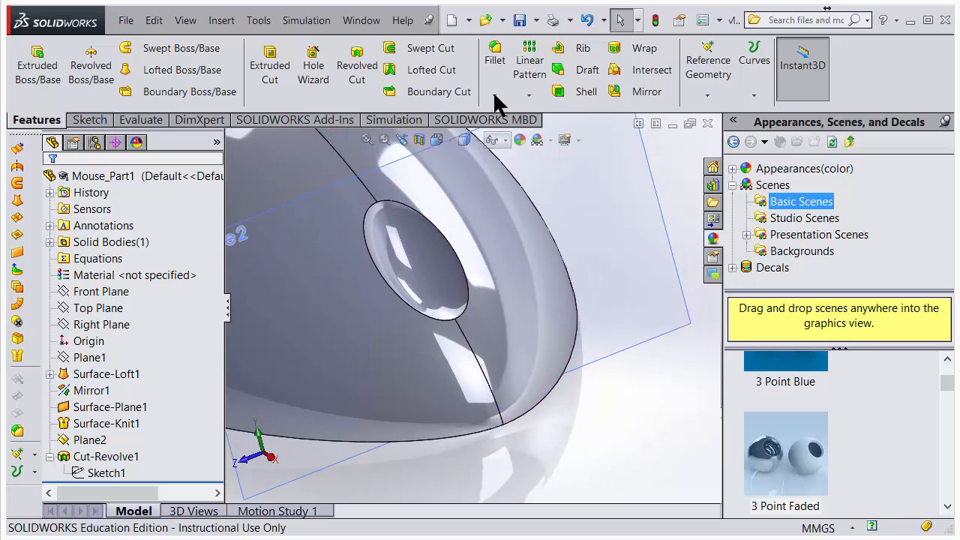
pyautogui.click(495, 52)
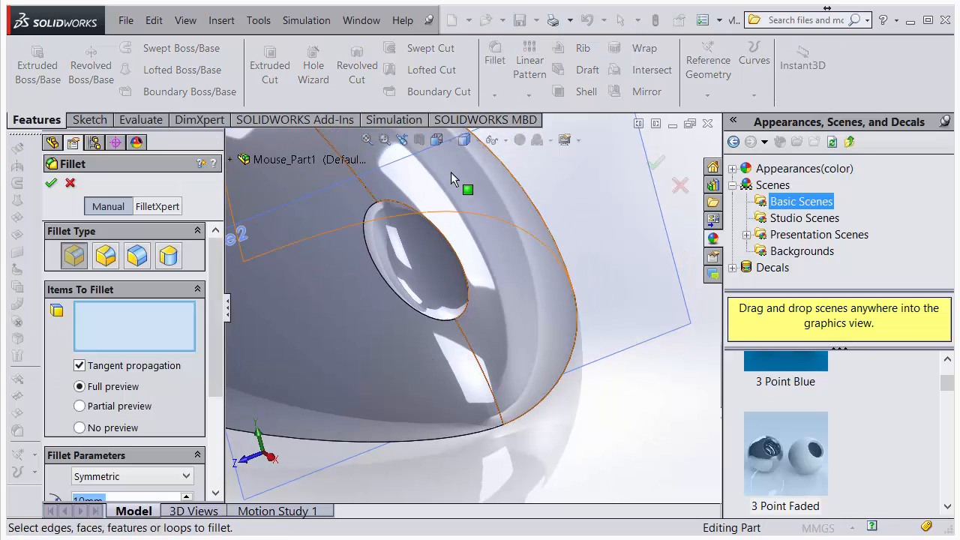
pyautogui.click(447, 240)
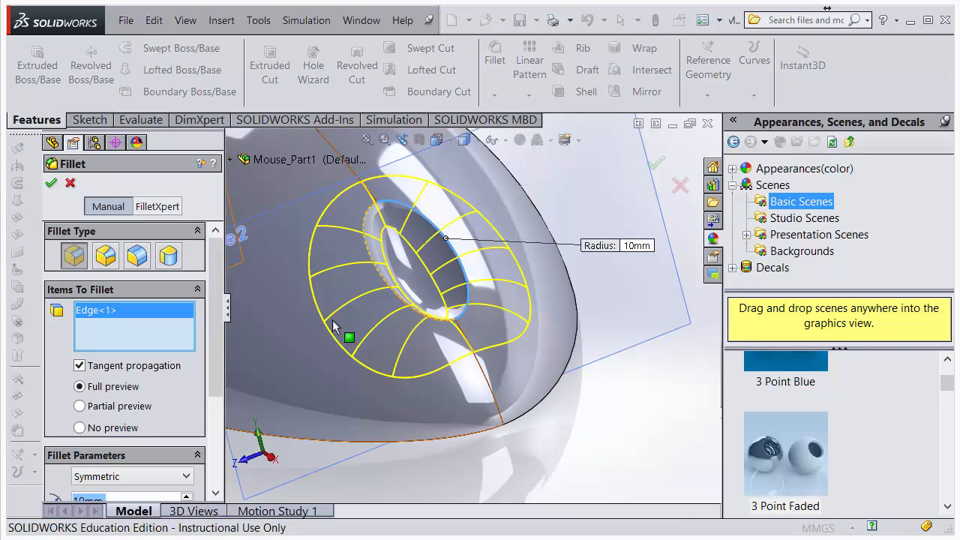
pyautogui.scroll(-4, 216, 360)
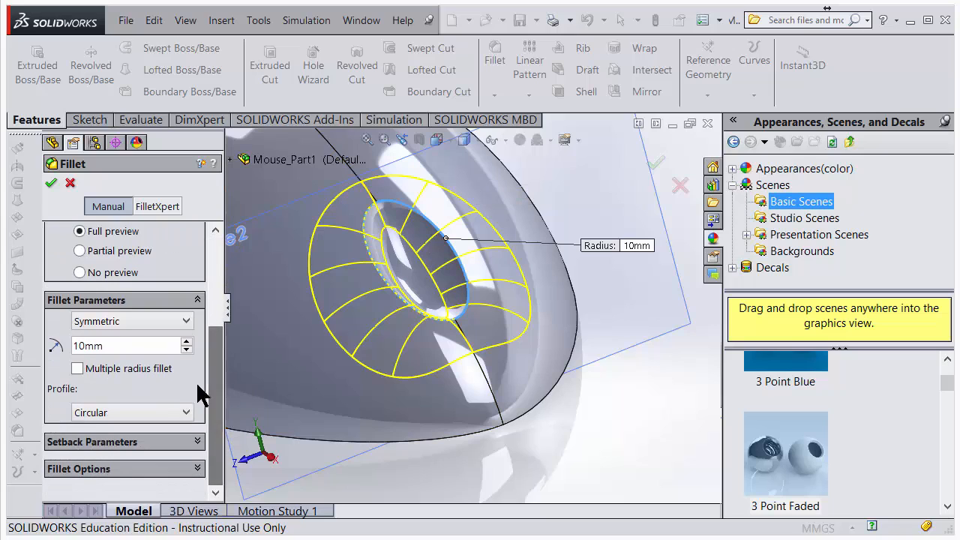
pyautogui.click(156, 344)
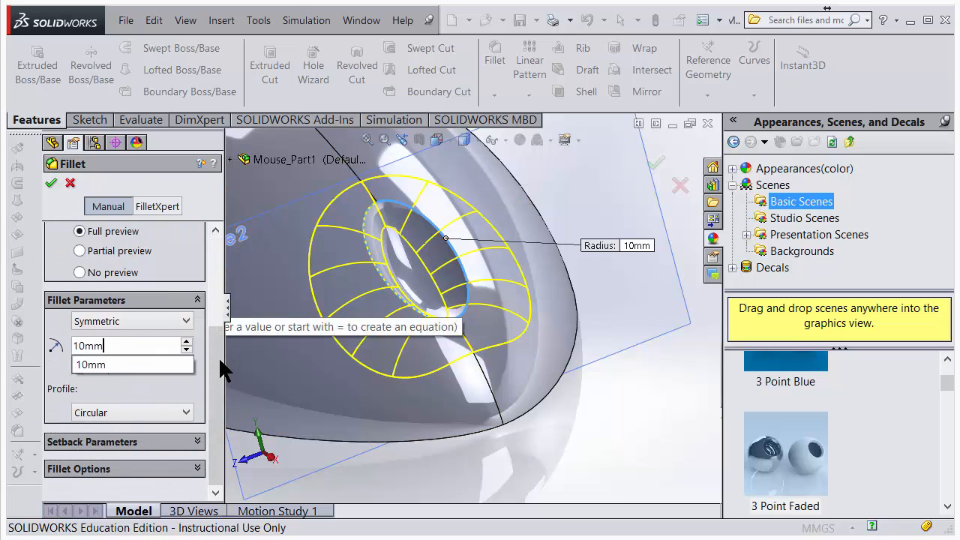
pyautogui.click(227, 307)
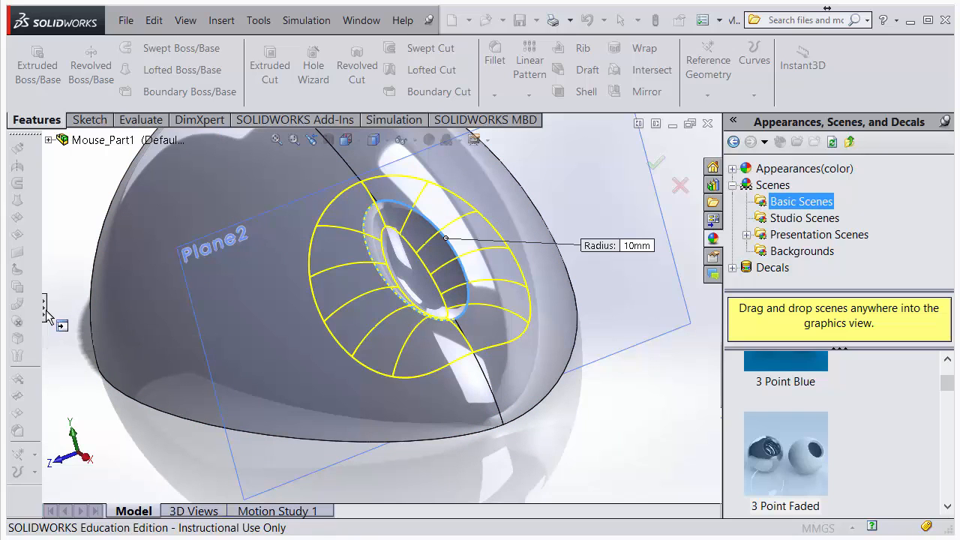
pyautogui.moveTo(47, 315); pyautogui.dragTo(247, 353)
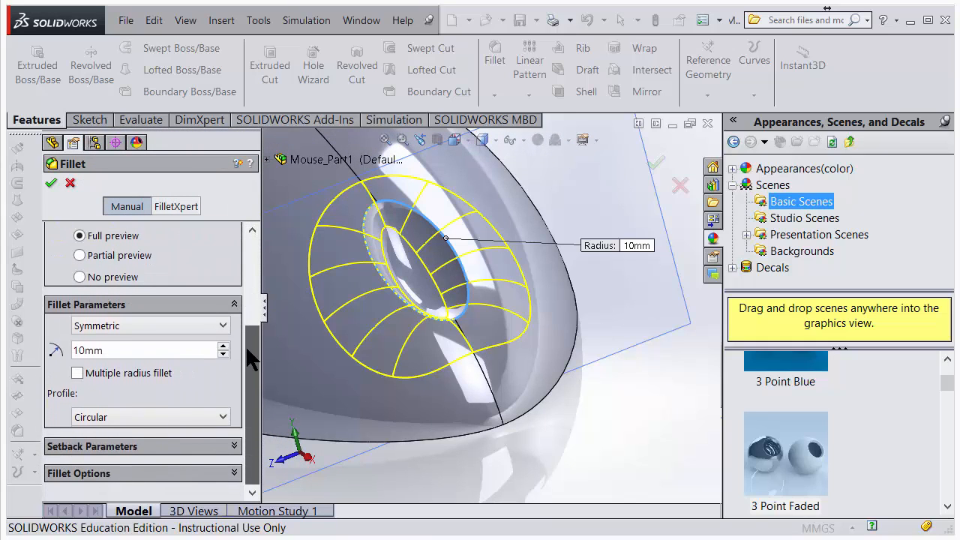
pyautogui.doubleClick(161, 345)
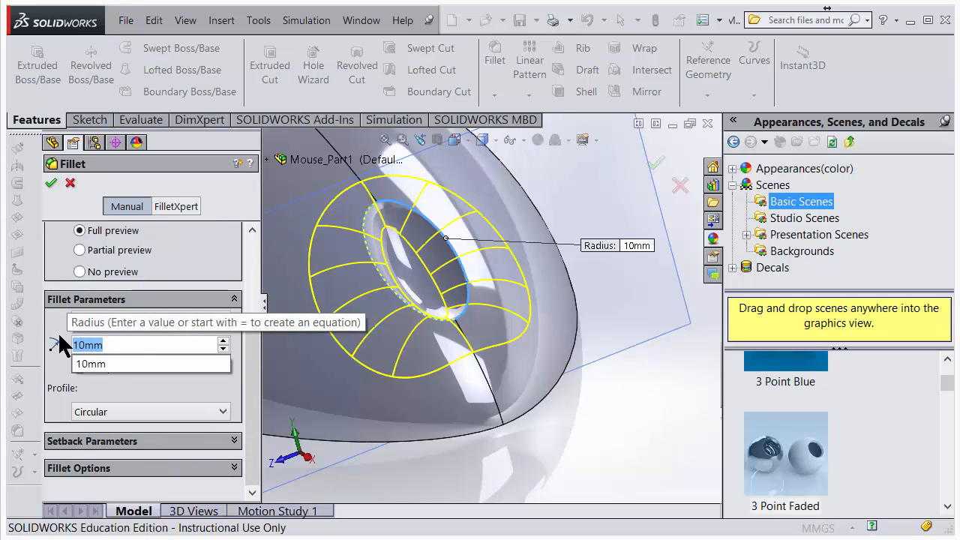
pyautogui.write('1')
pyautogui.press('Return')
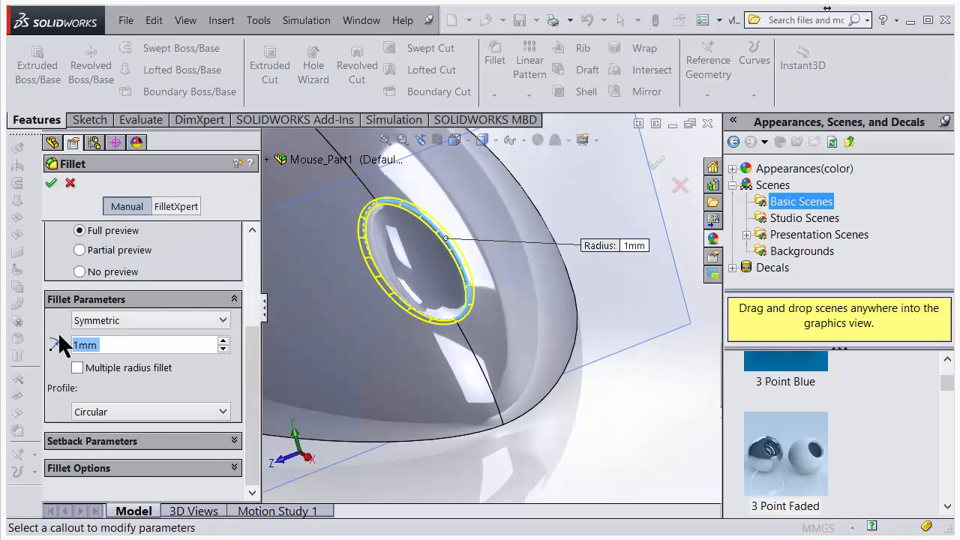
pyautogui.click(57, 185)
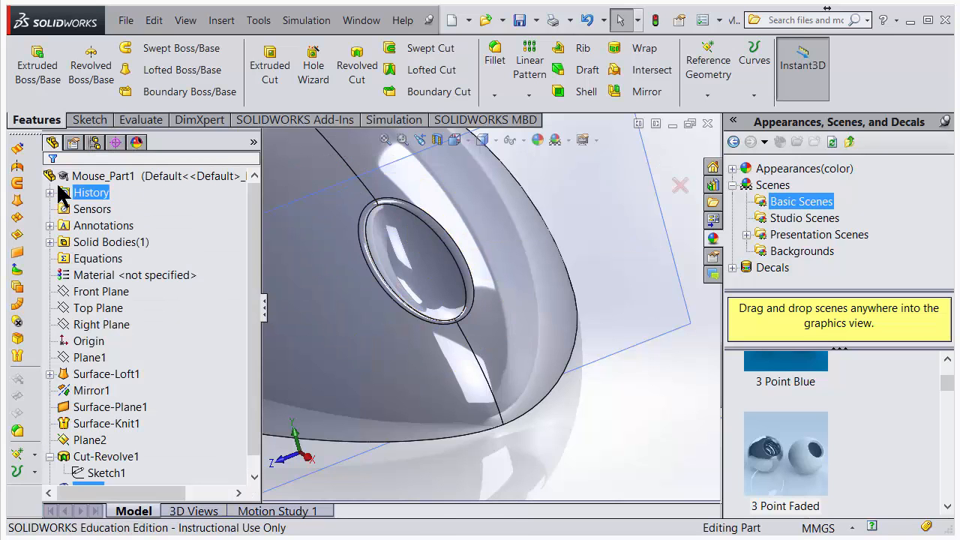
# Inspect the body's interior with a section view on the Front Plane offset by -2 mm, closing it without keeping the section
pyautogui.scroll(-2, 517, 275)
pyautogui.scroll(6, 499, 285)
pyautogui.moveTo(394, 315); pyautogui.dragTo(467, 267, button='middle')
pyautogui.scroll(-3, 450, 303)
pyautogui.moveTo(468, 331); pyautogui.dragTo(439, 217, button='middle')
pyautogui.moveTo(444, 296); pyautogui.dragTo(440, 225, button='middle')
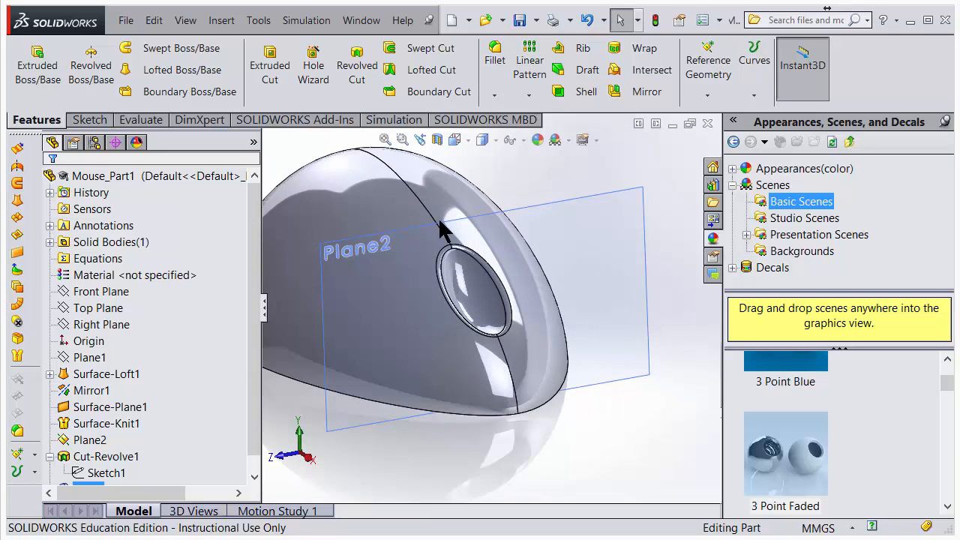
pyautogui.click(437, 140)
pyautogui.moveTo(446, 222); pyautogui.dragTo(470, 248, button='middle')
pyautogui.scroll(3, 469, 247)
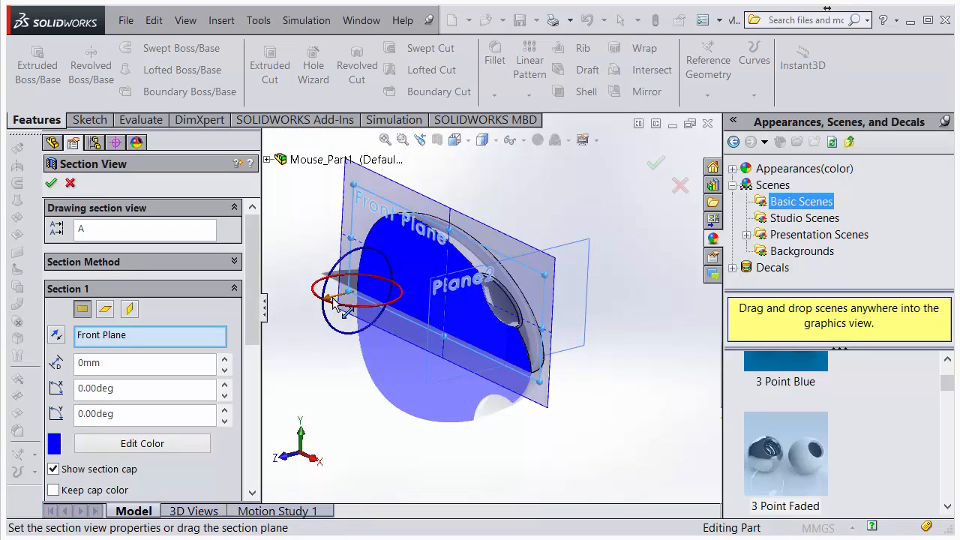
pyautogui.moveTo(331, 300)
pyautogui.mouseDown()
pyautogui.moveTo(289, 318)
pyautogui.moveTo(371, 295)
pyautogui.moveTo(328, 306)
pyautogui.mouseUp()
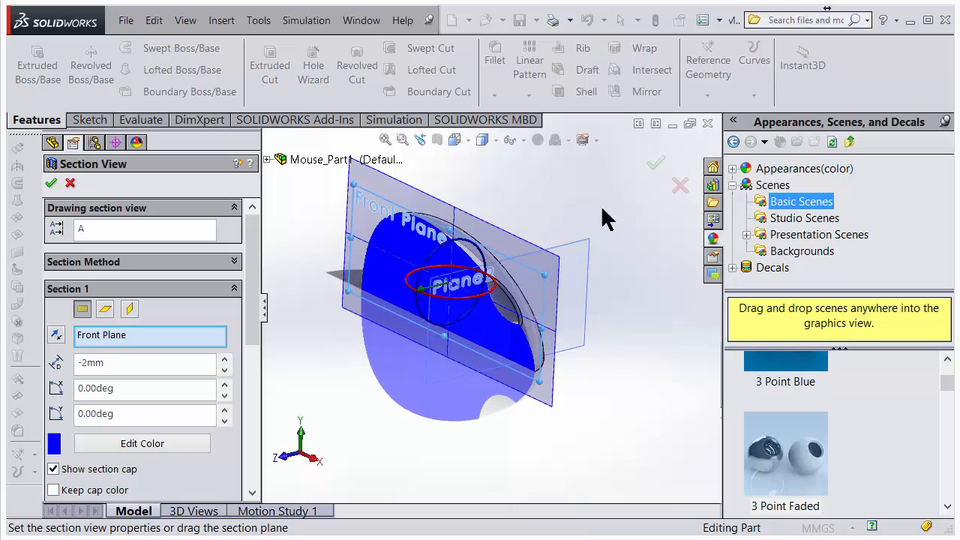
pyautogui.click(680, 188)
# Hide Plane2 in the graphics area
pyautogui.scroll(-5, 501, 289)
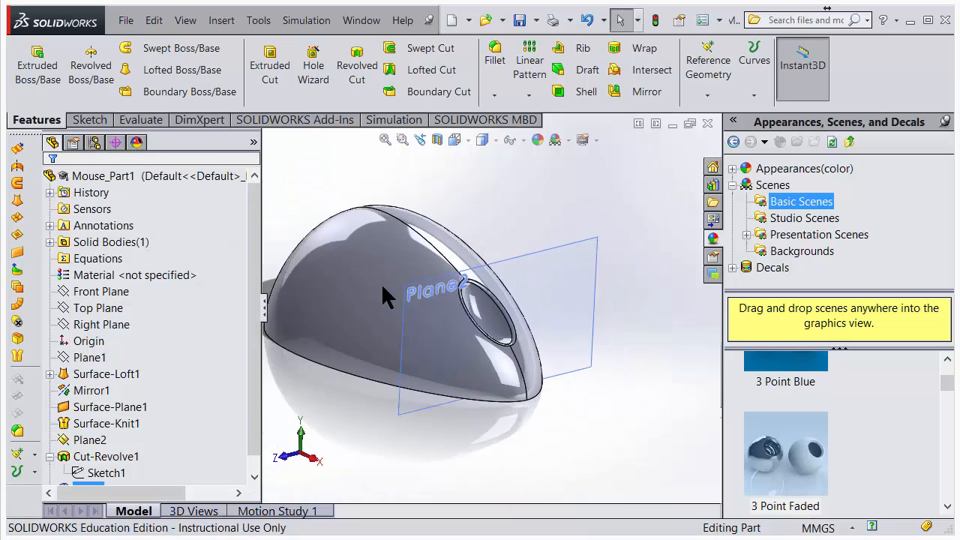
pyautogui.scroll(3, 462, 312)
pyautogui.moveTo(462, 313); pyautogui.dragTo(361, 290, button='middle')
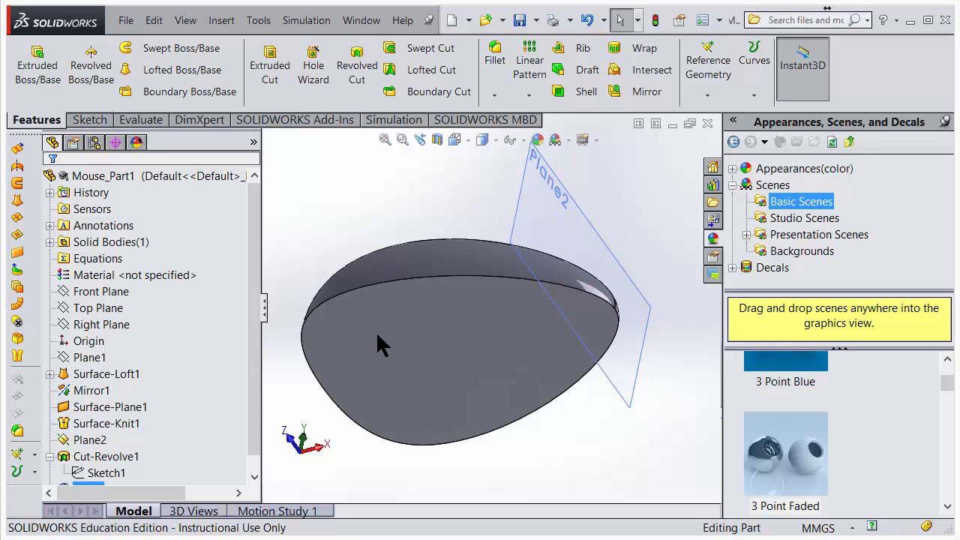
pyautogui.moveTo(376, 330)
pyautogui.mouseDown(button='middle')
pyautogui.moveTo(367, 382)
pyautogui.moveTo(390, 386)
pyautogui.moveTo(370, 424)
pyautogui.moveTo(325, 364)
pyautogui.moveTo(325, 349)
pyautogui.moveTo(390, 373)
pyautogui.moveTo(363, 337)
pyautogui.mouseUp(button='middle')
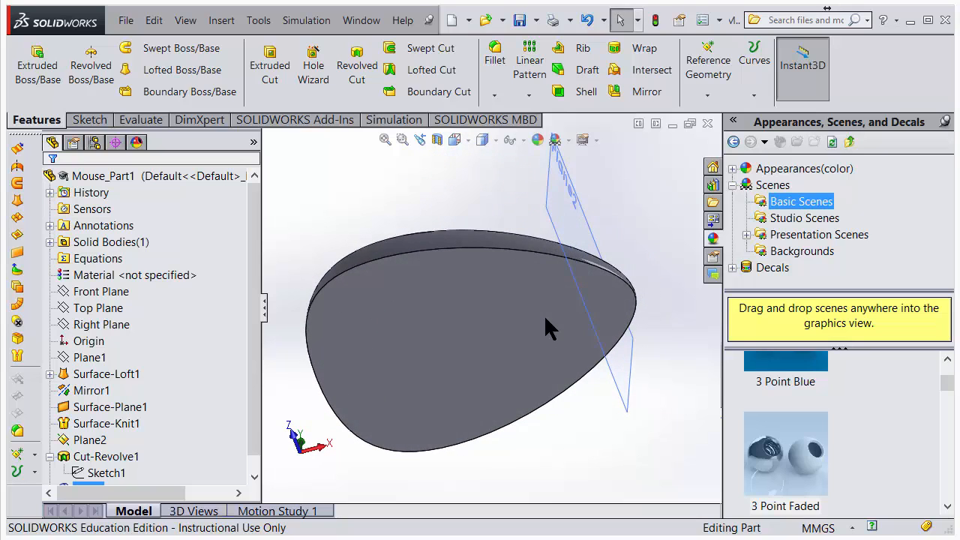
pyautogui.moveTo(544, 319); pyautogui.dragTo(488, 379, button='middle')
pyautogui.rightClick(573, 266)
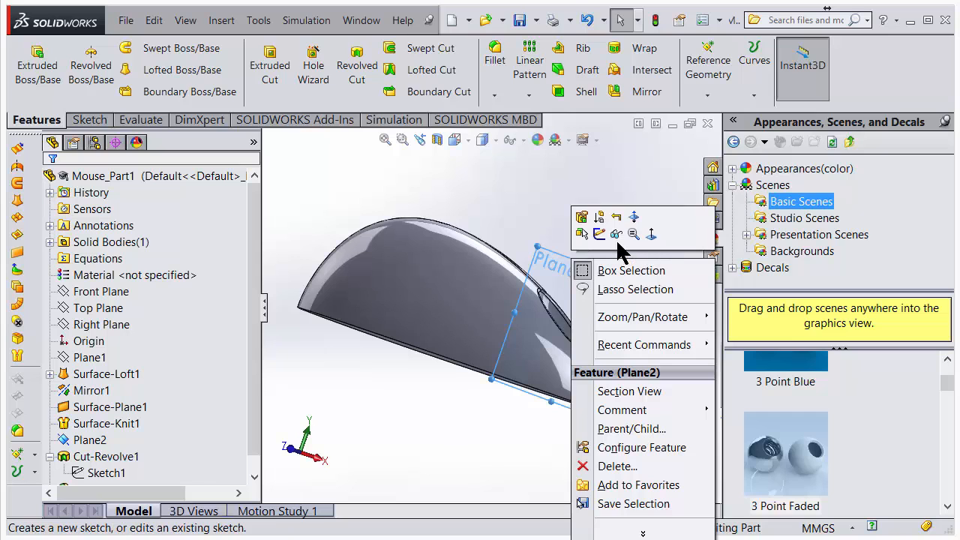
pyautogui.click(616, 233)
# Start an Extruded Cut with a new sketch on the flat underside of the mouse body and view it face-on
pyautogui.moveTo(583, 293); pyautogui.dragTo(533, 264, button='middle')
pyautogui.moveTo(383, 296); pyautogui.dragTo(384, 320, button='middle')
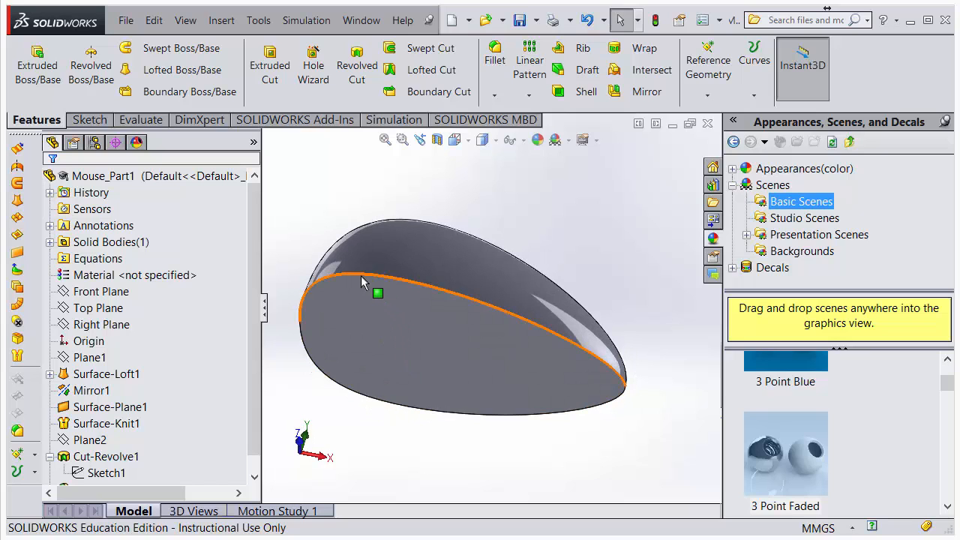
pyautogui.click(272, 66)
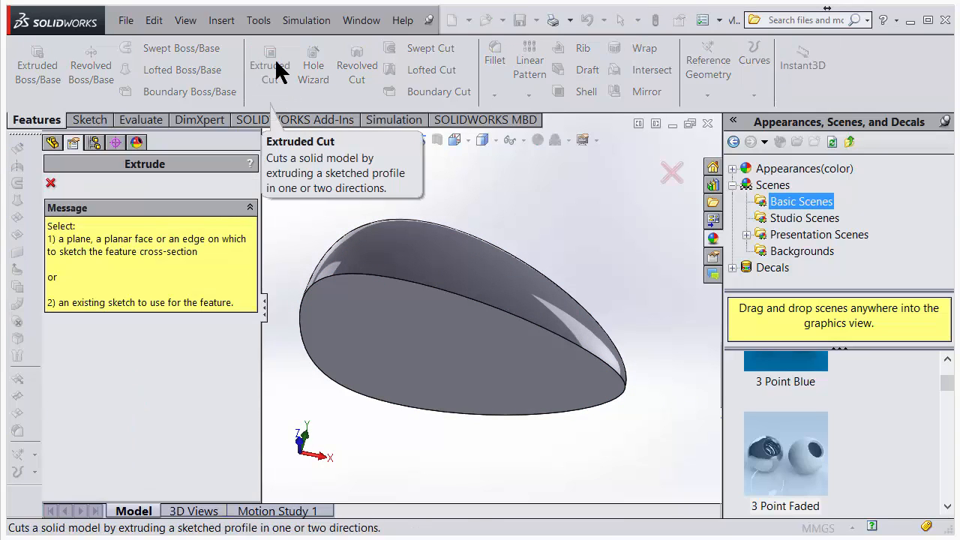
pyautogui.click(413, 333)
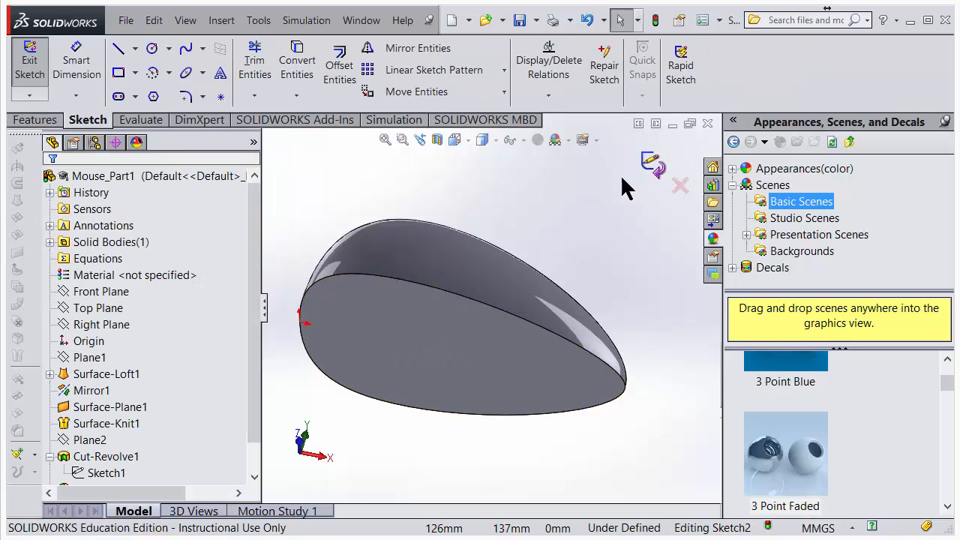
pyautogui.press('space')
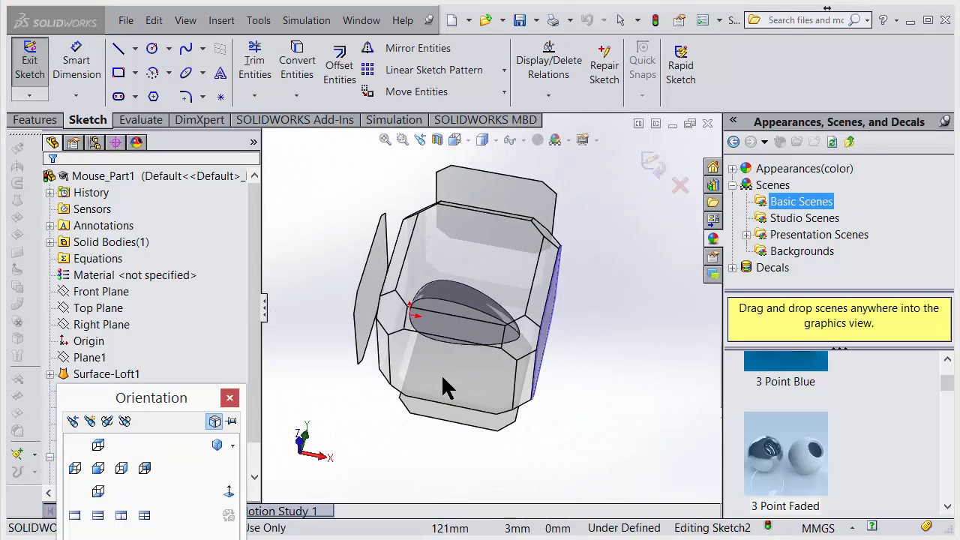
pyautogui.click(229, 492)
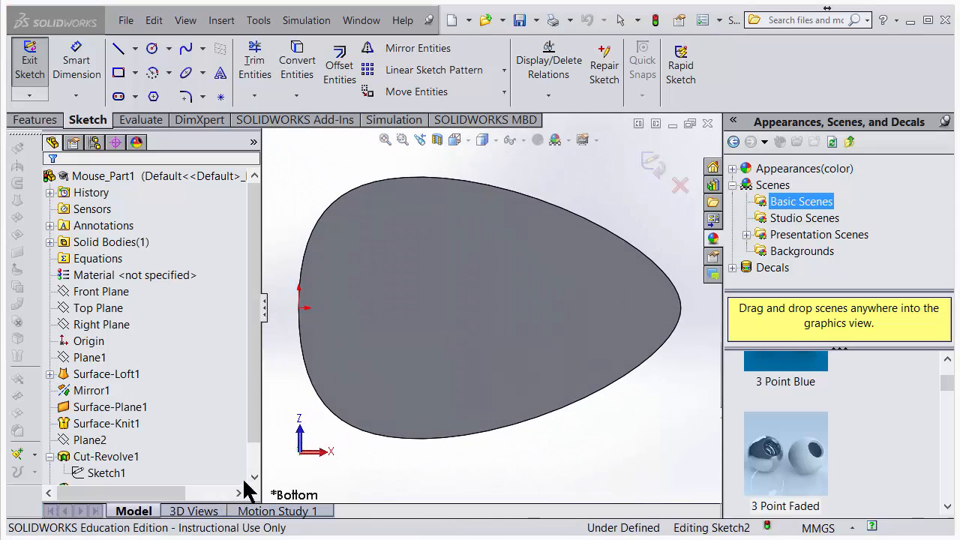
# Sketch a horizontal centerline along the underside from the origin to just short of the pointed front end
pyautogui.click(134, 48)
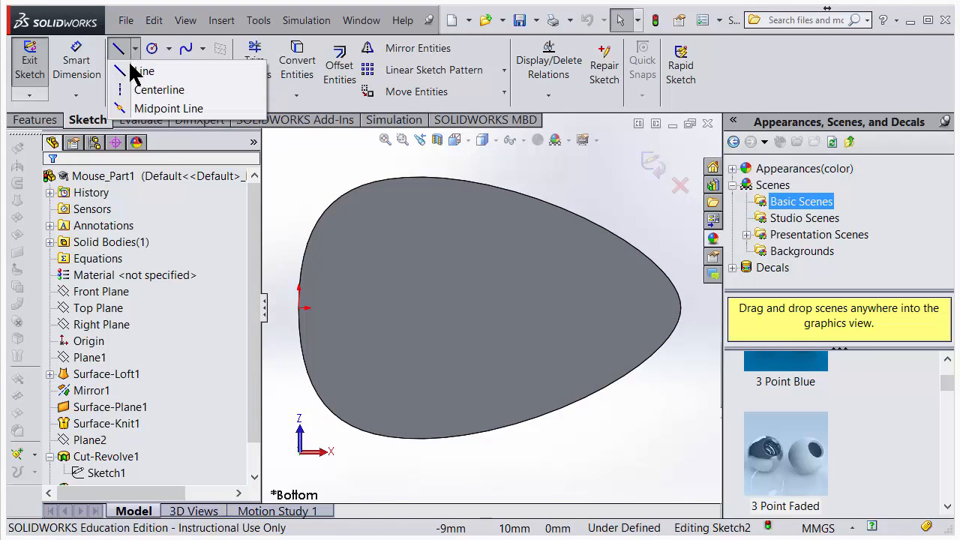
pyautogui.click(135, 90)
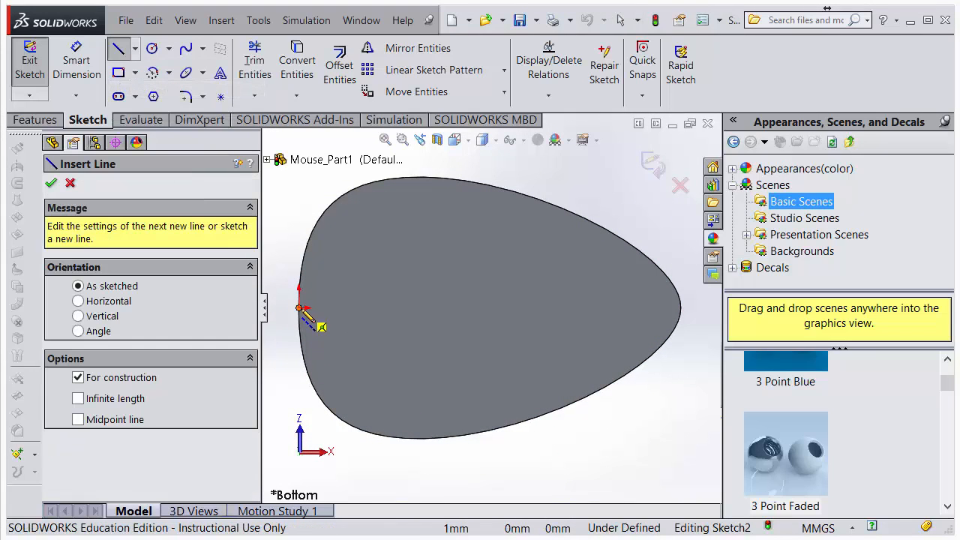
pyautogui.click(300, 308)
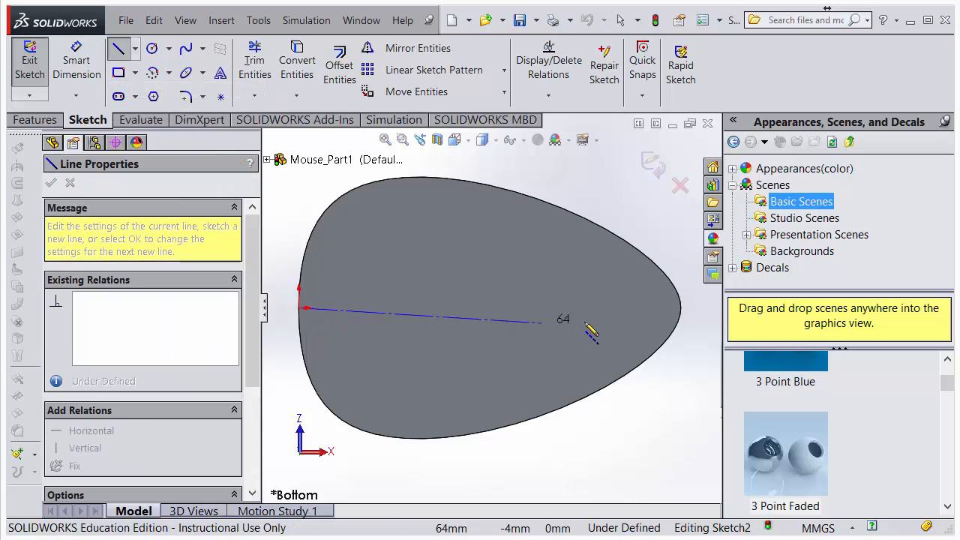
pyautogui.click(668, 309)
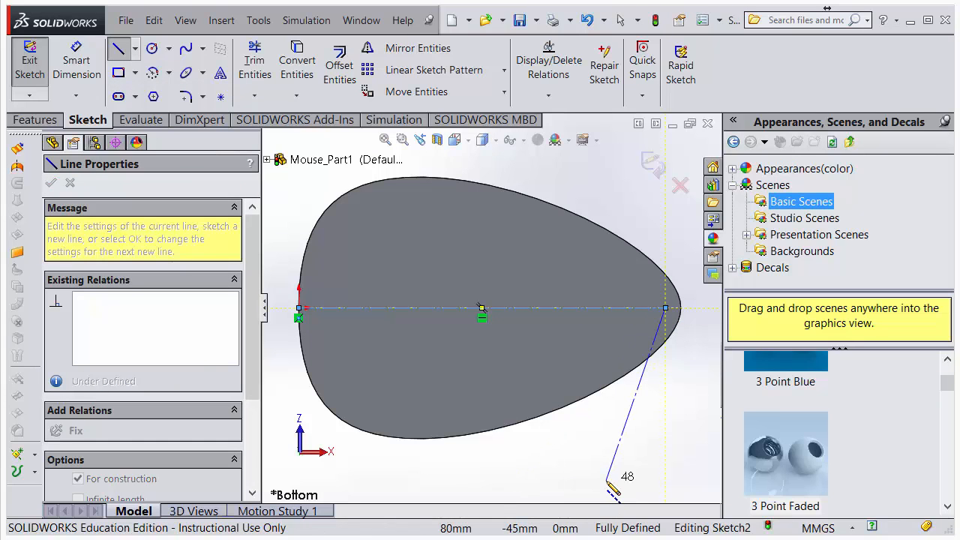
pyautogui.press('Escape')
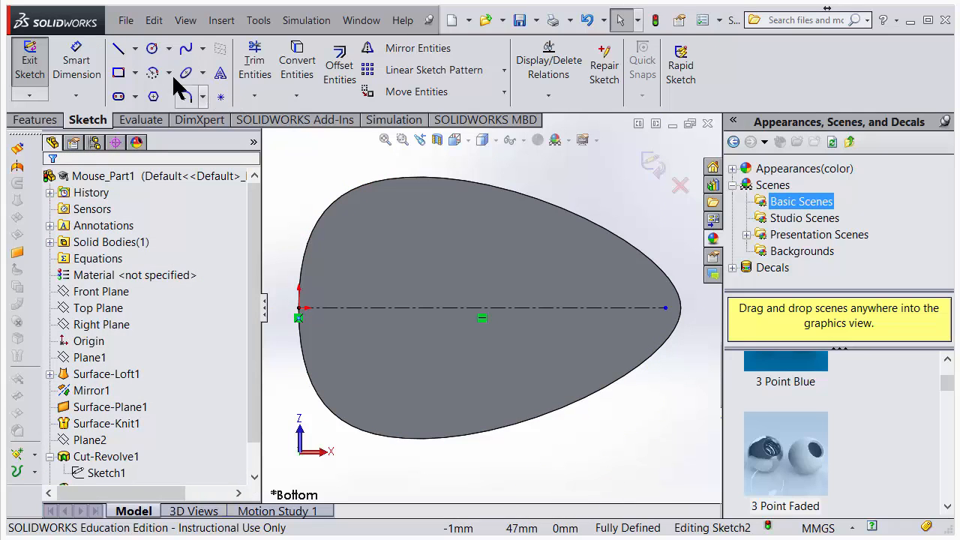
# Sketch a circle centred on the centerline about 58 mm from the origin
pyautogui.click(151, 48)
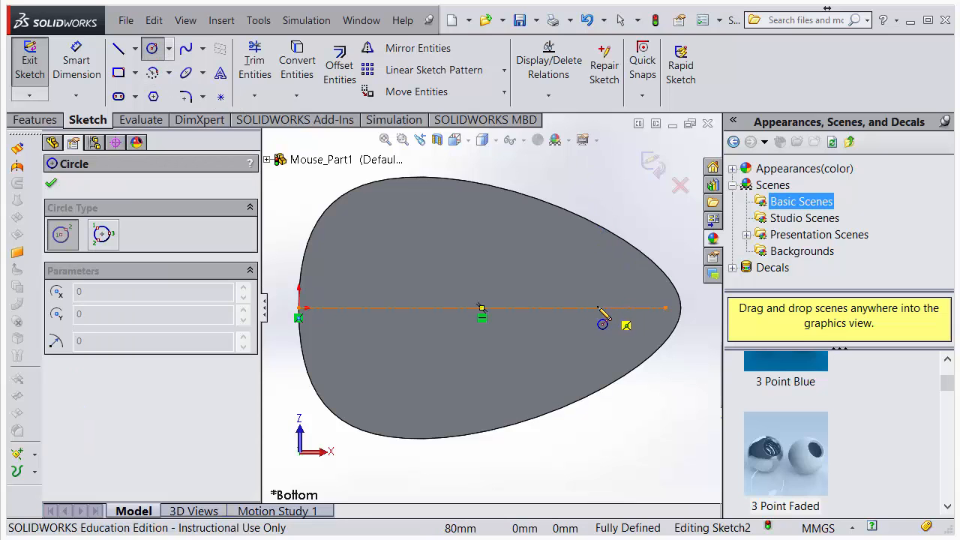
pyautogui.moveTo(521, 293); pyautogui.dragTo(498, 447, button='middle')
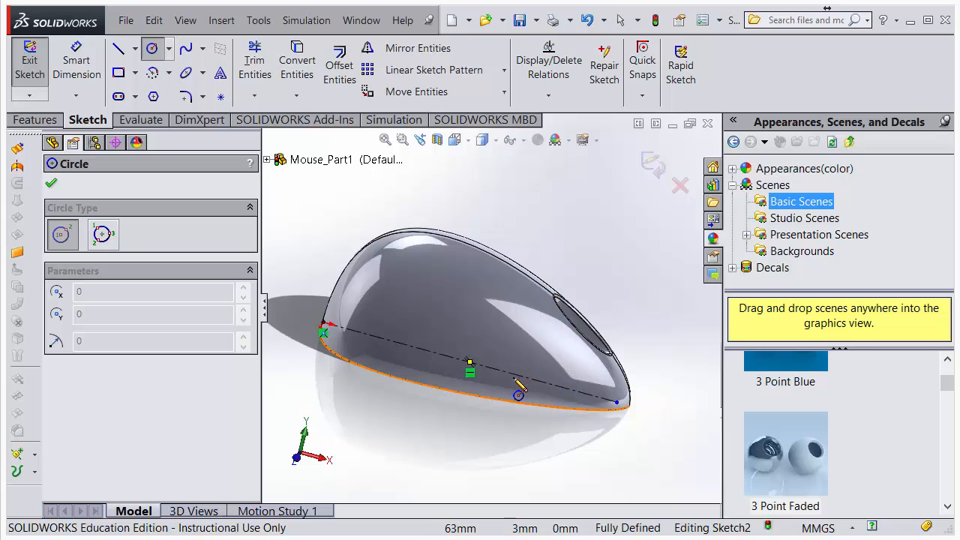
pyautogui.moveTo(516, 381); pyautogui.dragTo(497, 336, button='middle')
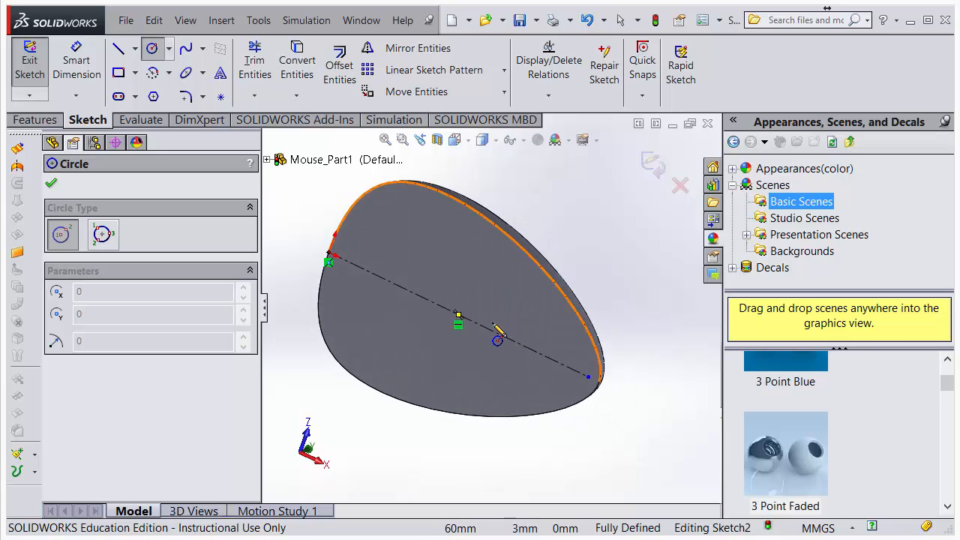
pyautogui.click(485, 327)
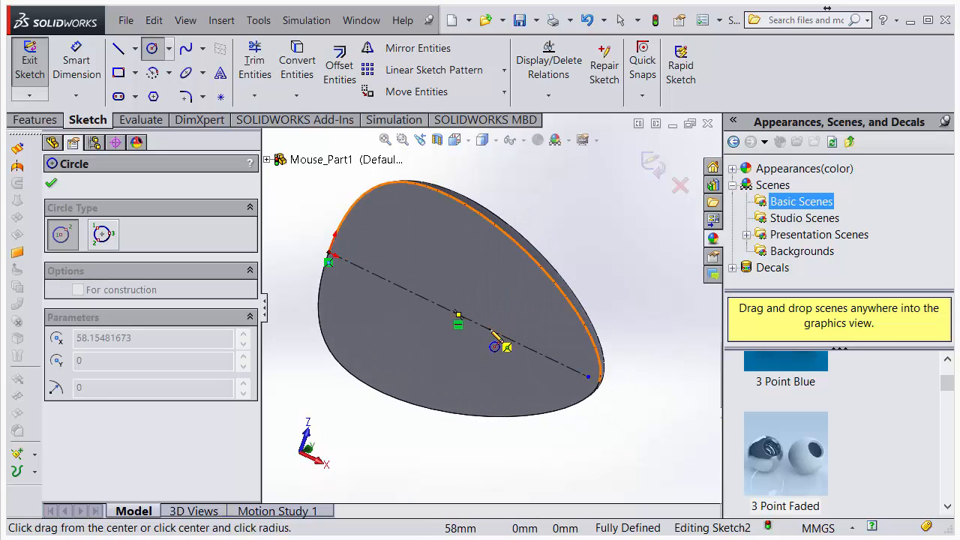
pyautogui.click(496, 322)
# Sketch two smaller circles, one on each side of the centerline, vertically aligned about 22 mm from the origin
pyautogui.moveTo(496, 350)
pyautogui.mouseDown(button='middle')
pyautogui.moveTo(501, 330)
pyautogui.moveTo(557, 318)
pyautogui.moveTo(531, 329)
pyautogui.mouseUp(button='middle')
pyautogui.moveTo(462, 390)
pyautogui.mouseDown(button='middle')
pyautogui.moveTo(444, 388)
pyautogui.moveTo(461, 388)
pyautogui.mouseUp(button='middle')
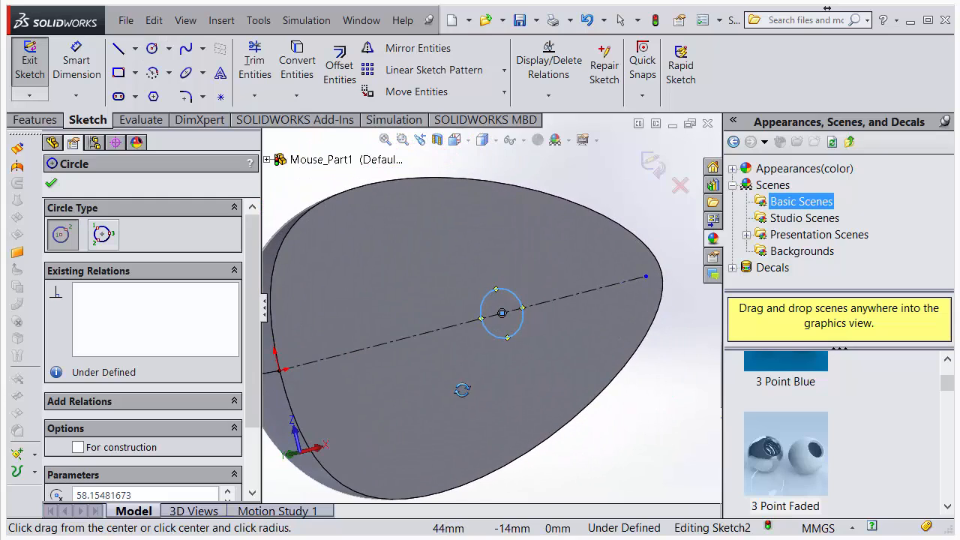
pyautogui.click(389, 447)
pyautogui.click(403, 447)
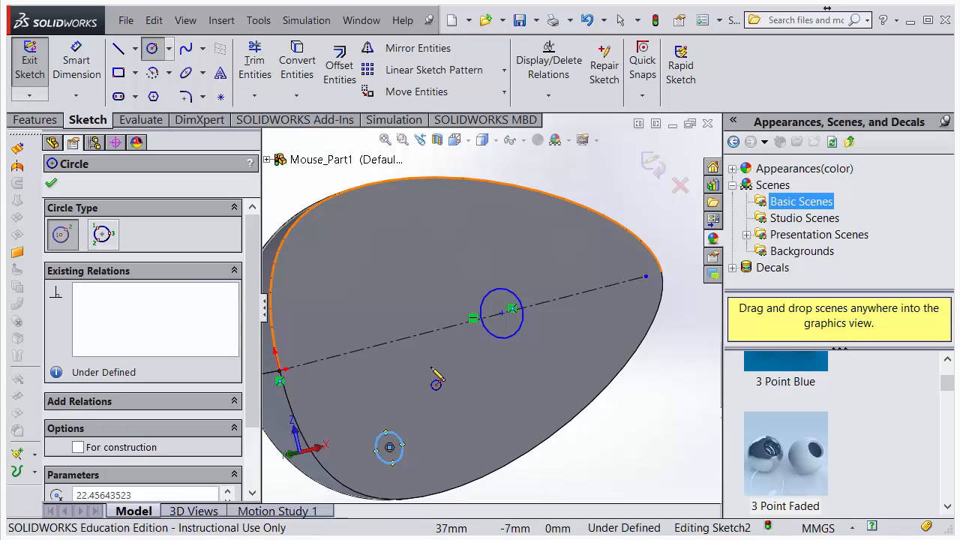
pyautogui.press('space')
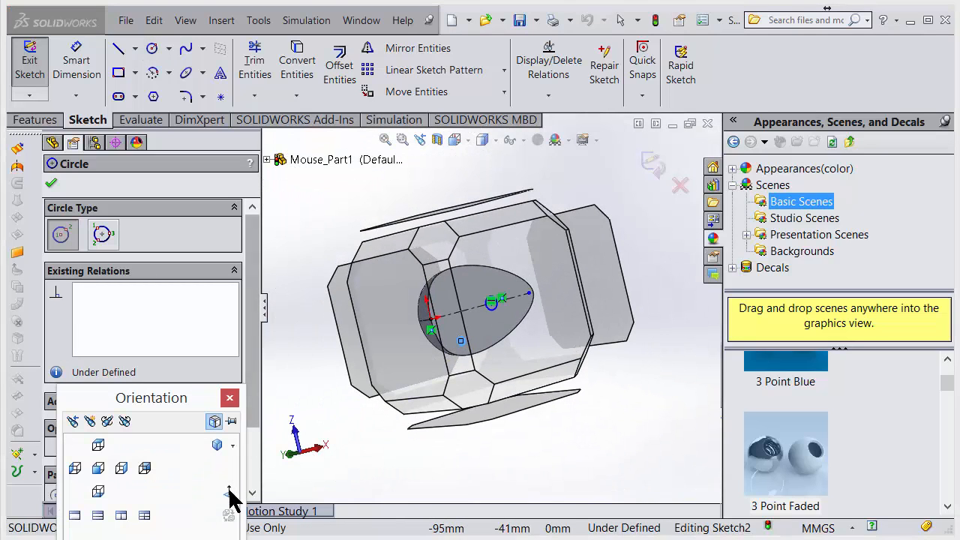
pyautogui.click(229, 492)
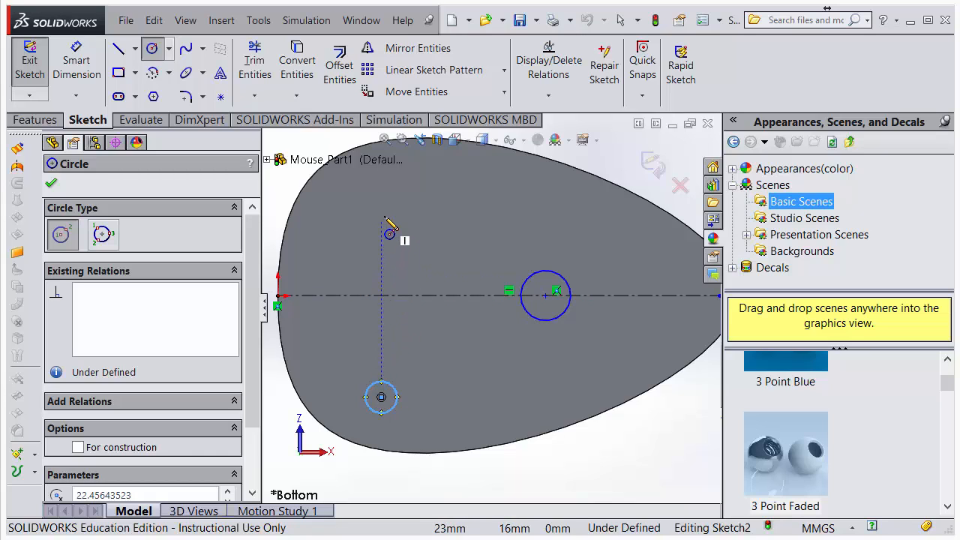
pyautogui.click(382, 203)
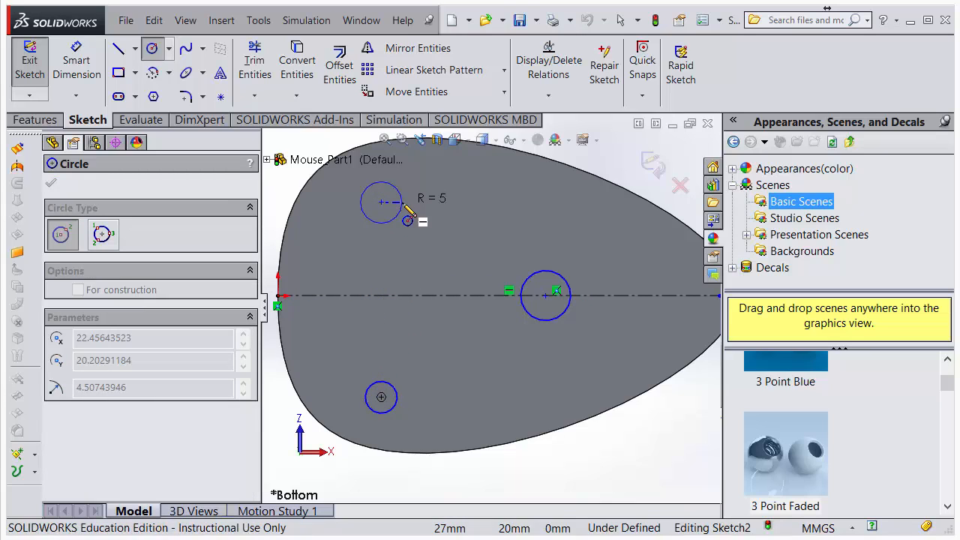
pyautogui.click(395, 208)
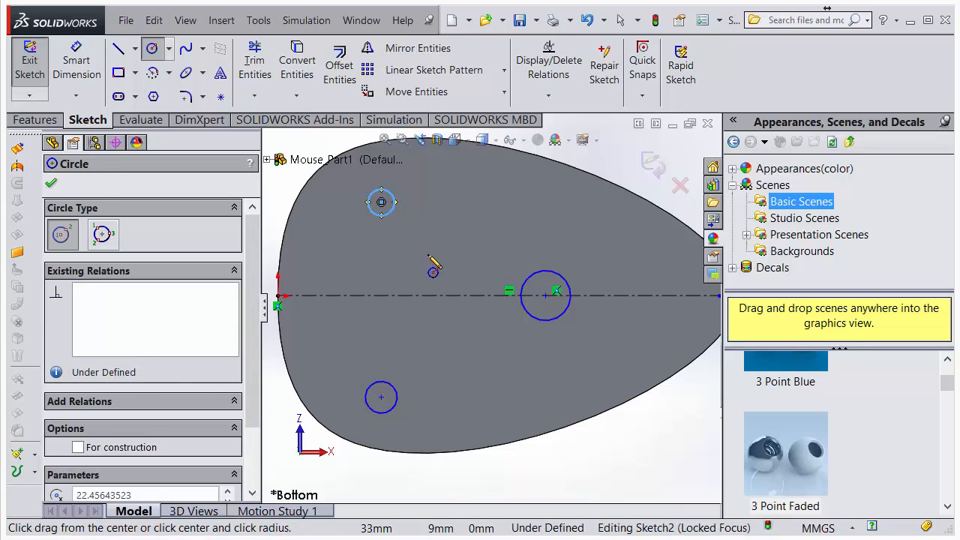
pyautogui.press('Escape')
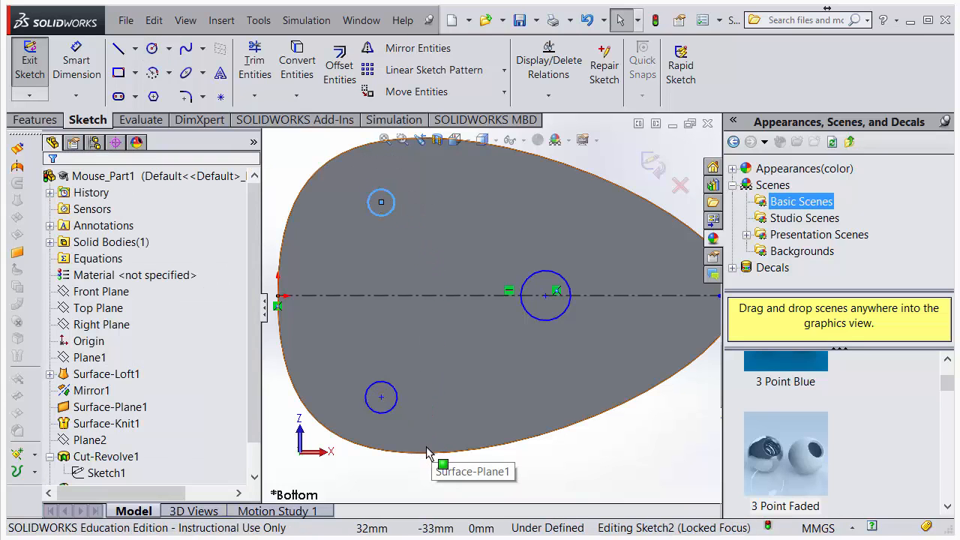
# Make all three circles the same size with an Equal relation
pyautogui.click(540, 271)
pyautogui.keyDown('ctrl'); pyautogui.click(397, 394); pyautogui.keyUp('ctrl')
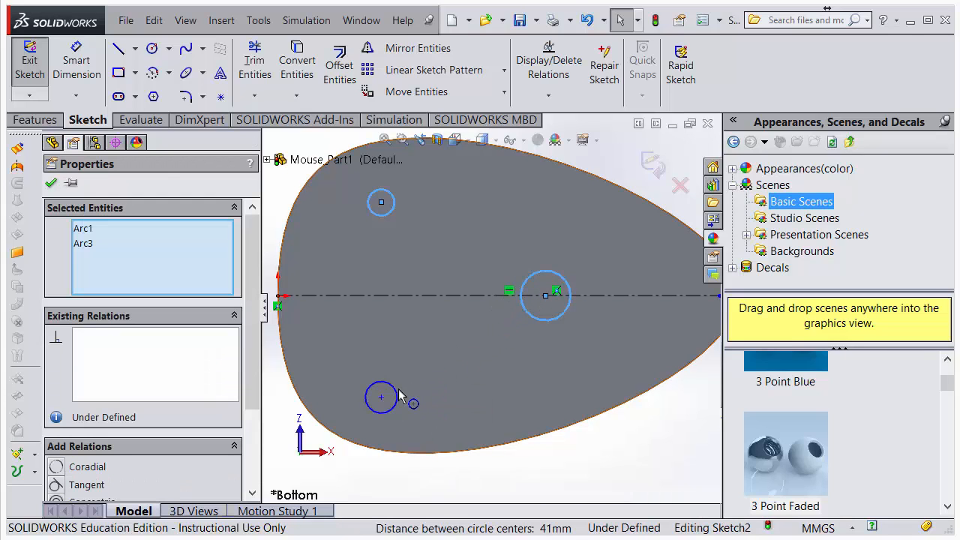
pyautogui.keyDown('ctrl'); pyautogui.click(397, 396); pyautogui.keyUp('ctrl')
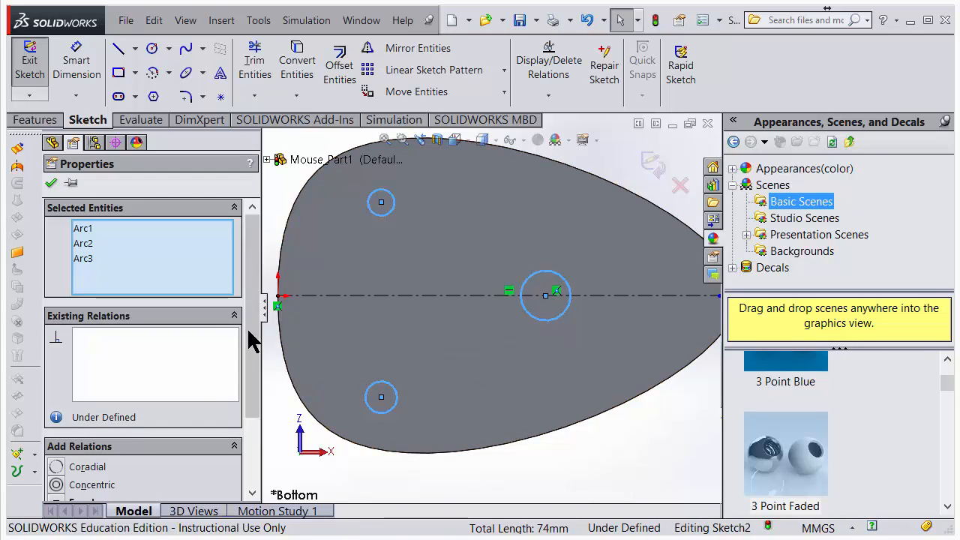
pyautogui.scroll(-3, 247, 330)
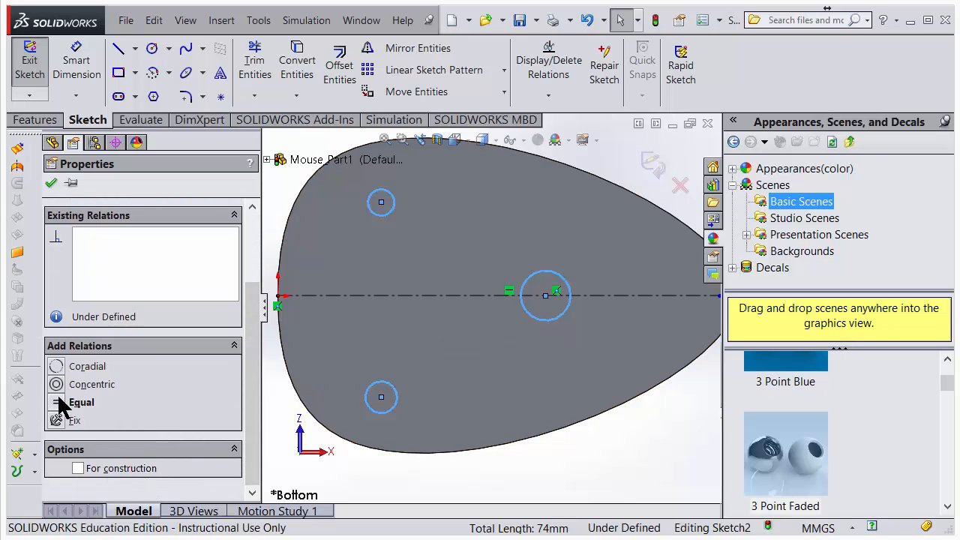
pyautogui.click(63, 403)
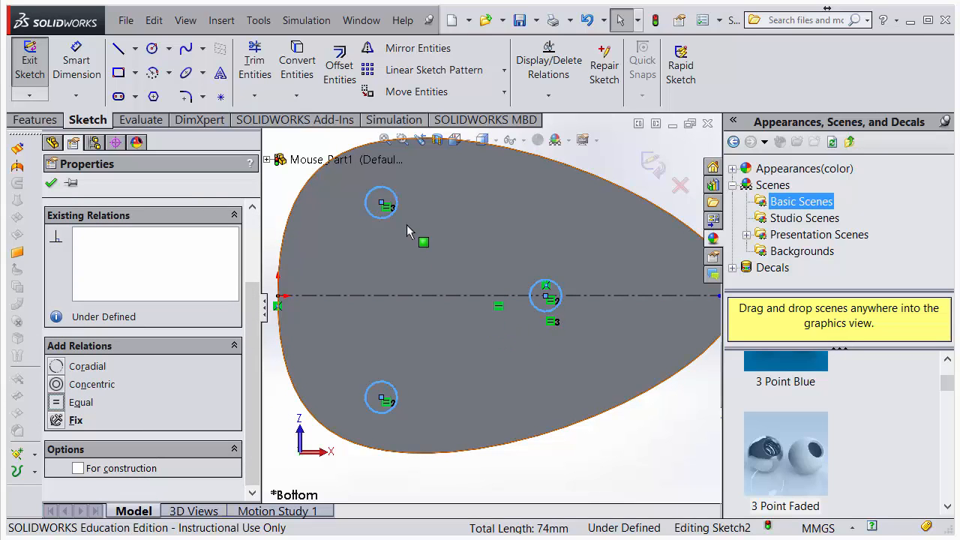
# Dimension the upper rear circle's diameter as 4 mm and fit the whole sketch in view
pyautogui.click(87, 66)
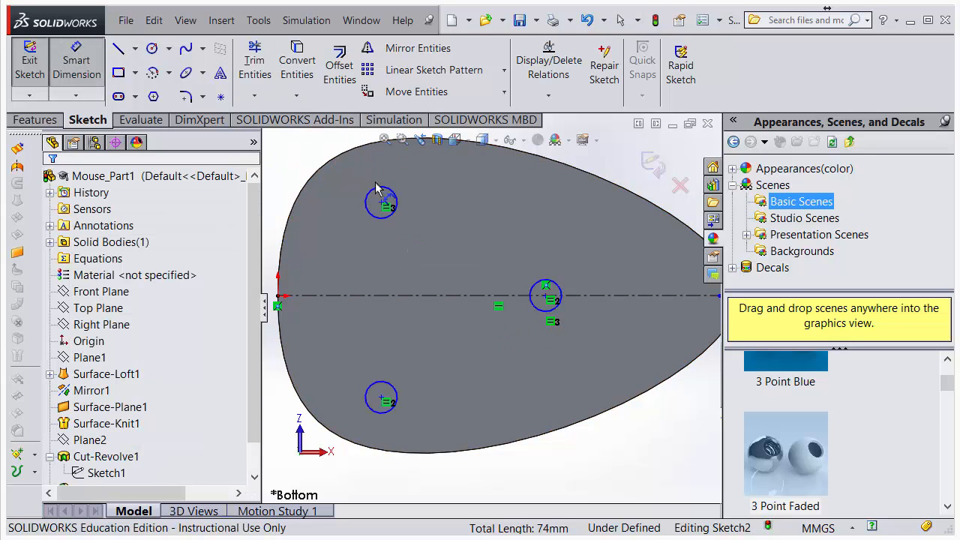
pyautogui.click(398, 202)
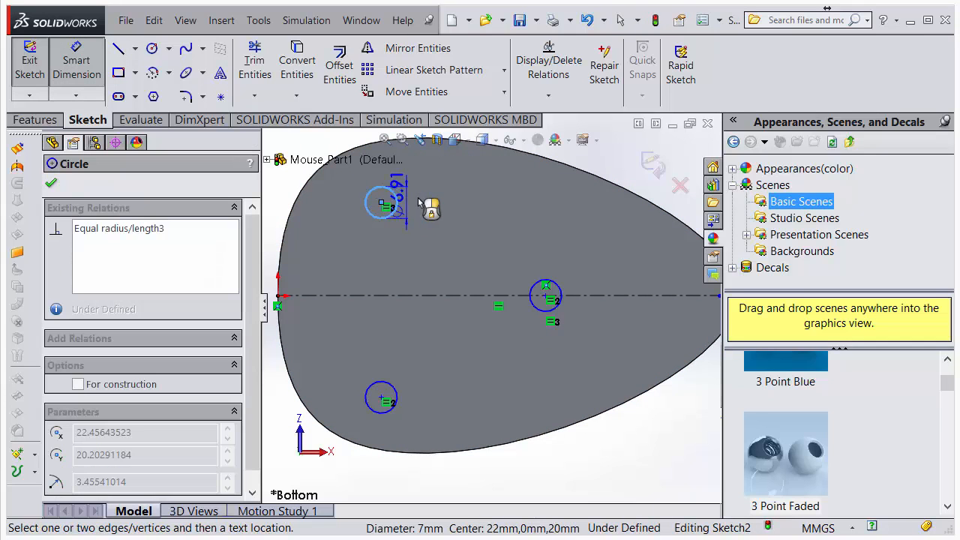
pyautogui.click(454, 212)
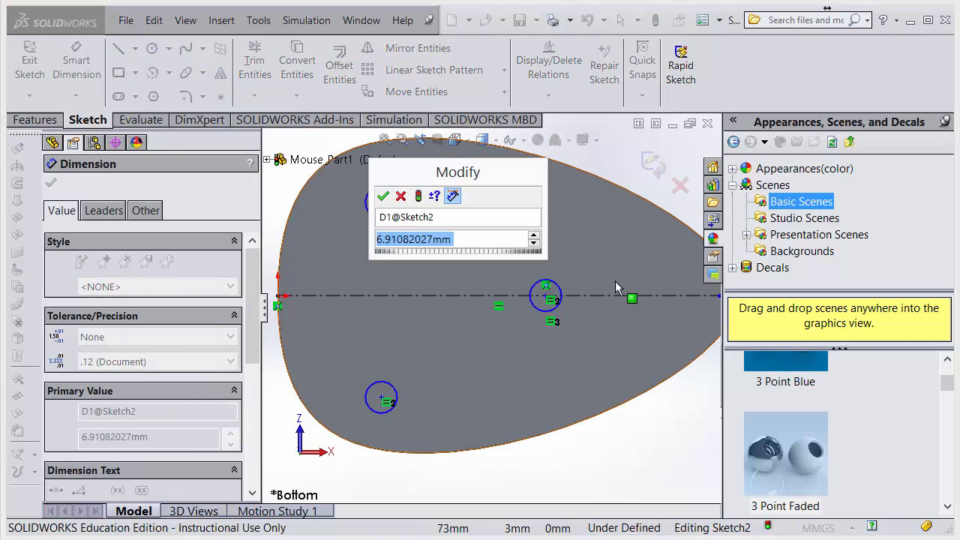
pyautogui.write('4')
pyautogui.press('Return')
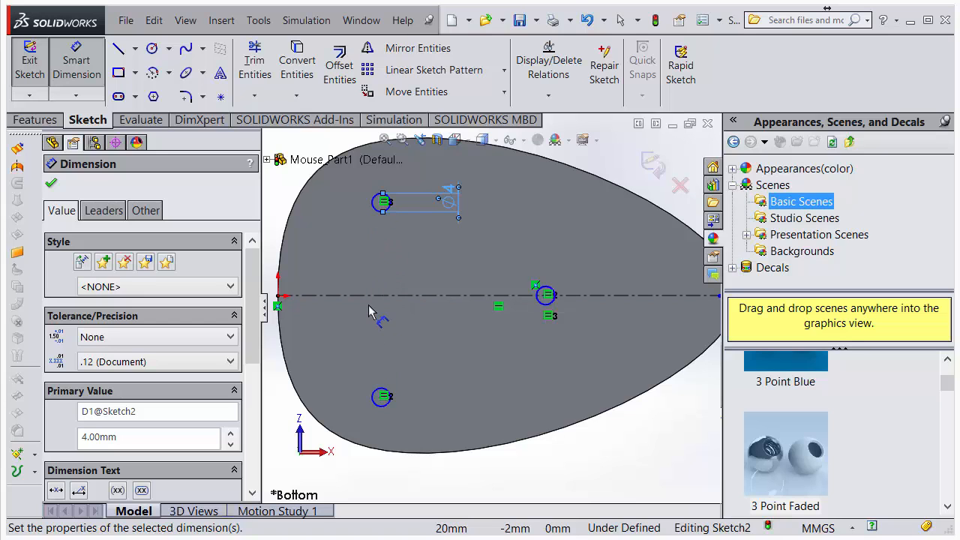
pyautogui.click(385, 141)
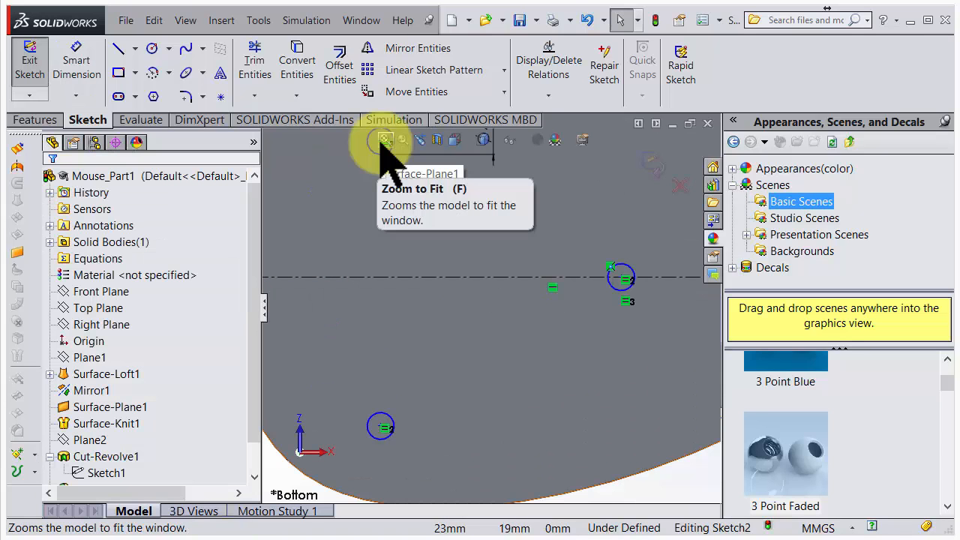
pyautogui.click(385, 141)
pyautogui.scroll(-6, 377, 230)
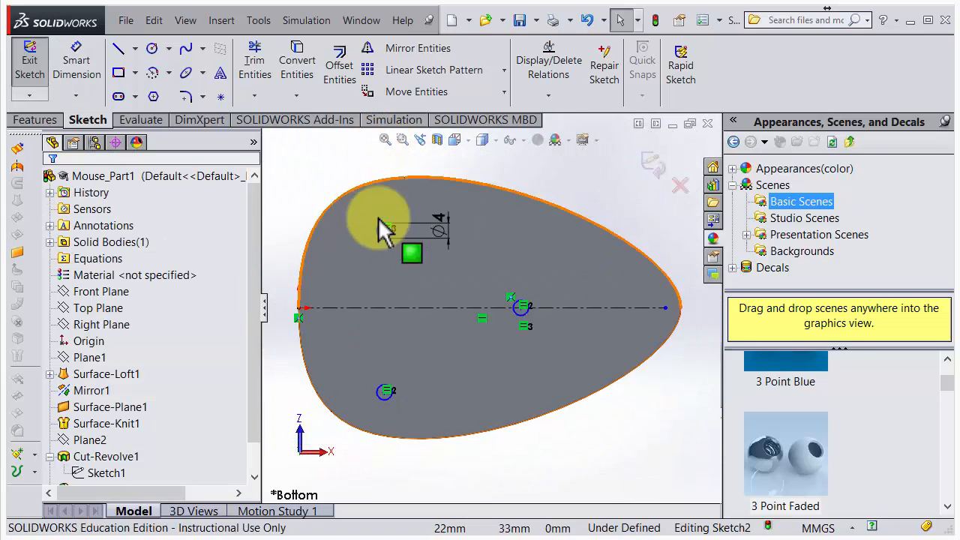
# Make the two rear circles' centres symmetric about the centerline and move them to about 17 mm along X and 17 mm either side
pyautogui.scroll(-4, 381, 250)
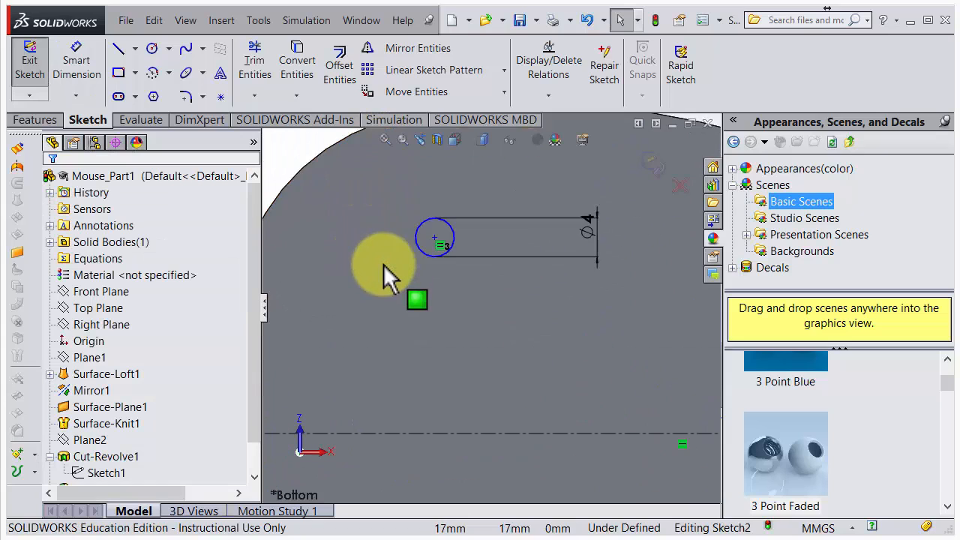
pyautogui.click(446, 235)
pyautogui.scroll(8, 435, 262)
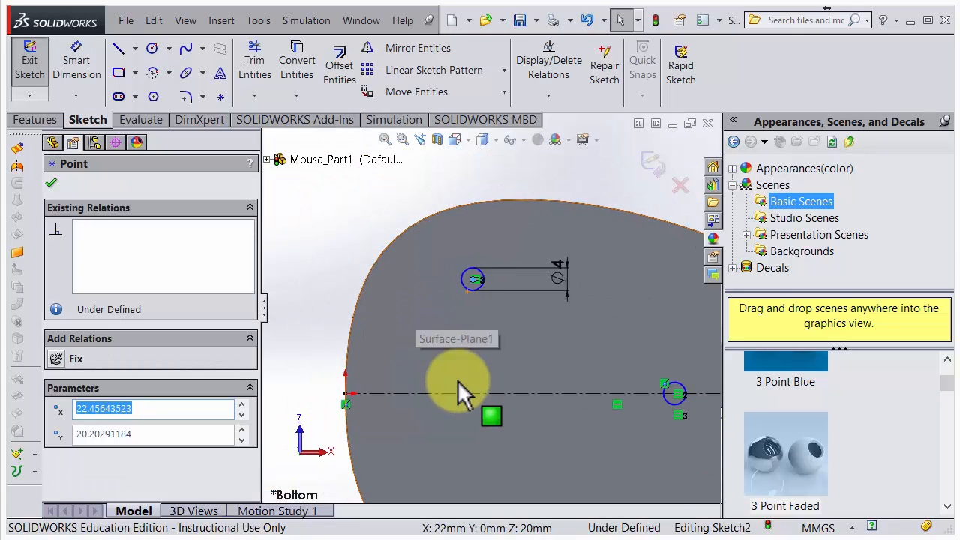
pyautogui.scroll(-10, 480, 426)
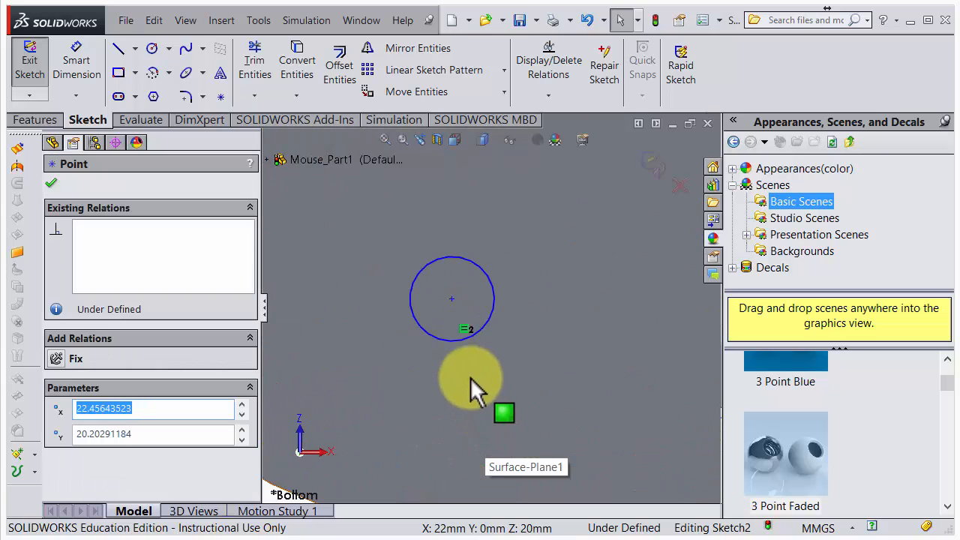
pyautogui.keyDown('ctrl'); pyautogui.click(453, 300); pyautogui.keyUp('ctrl')
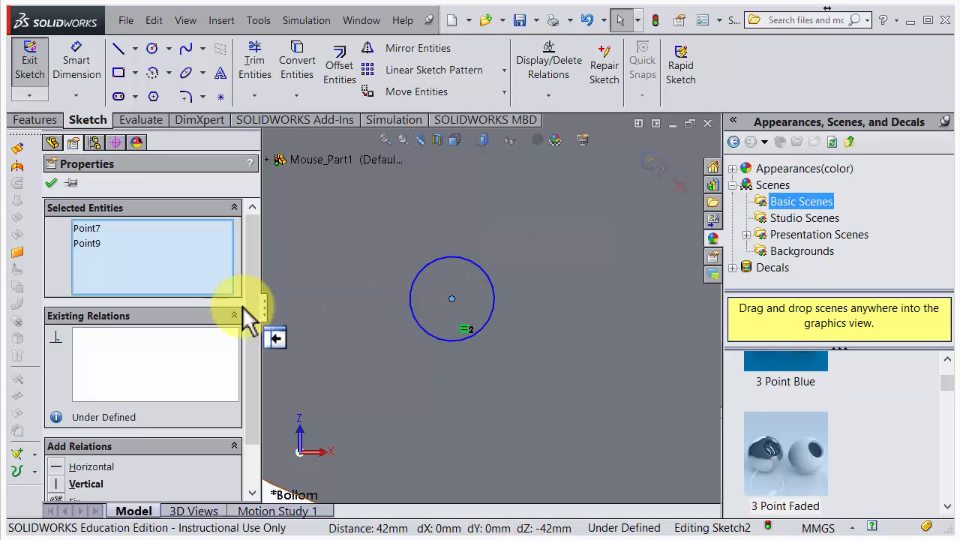
pyautogui.scroll(3, 430, 322)
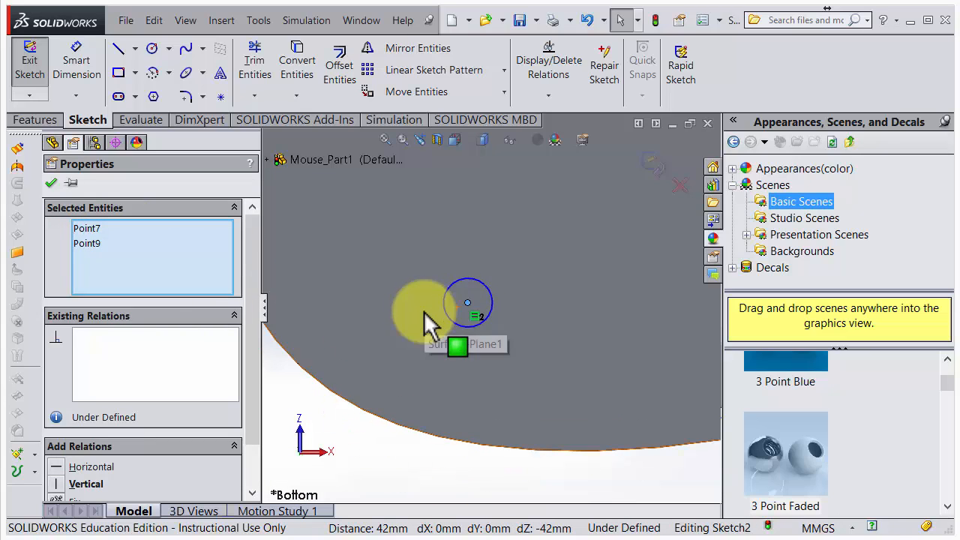
pyautogui.scroll(3, 425, 323)
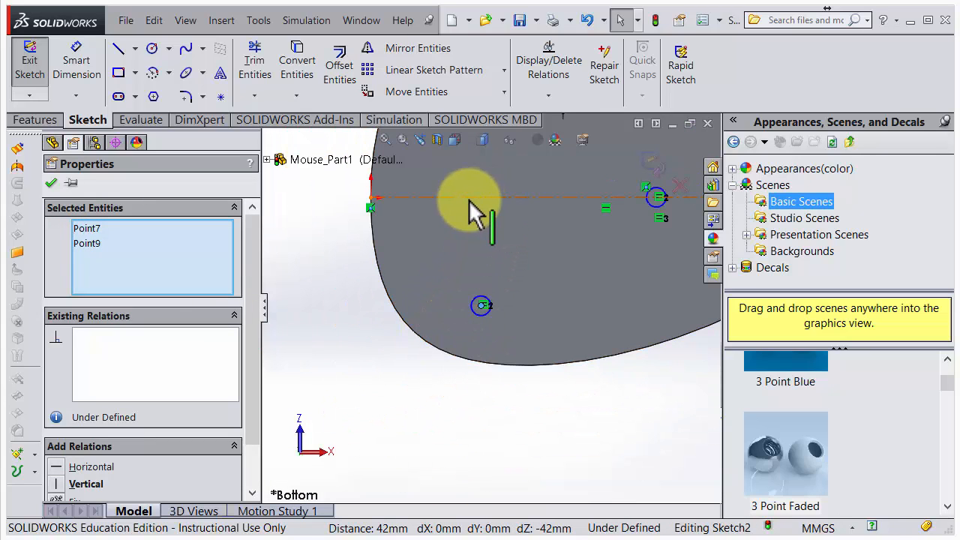
pyautogui.keyDown('ctrl'); pyautogui.click(466, 198); pyautogui.keyUp('ctrl')
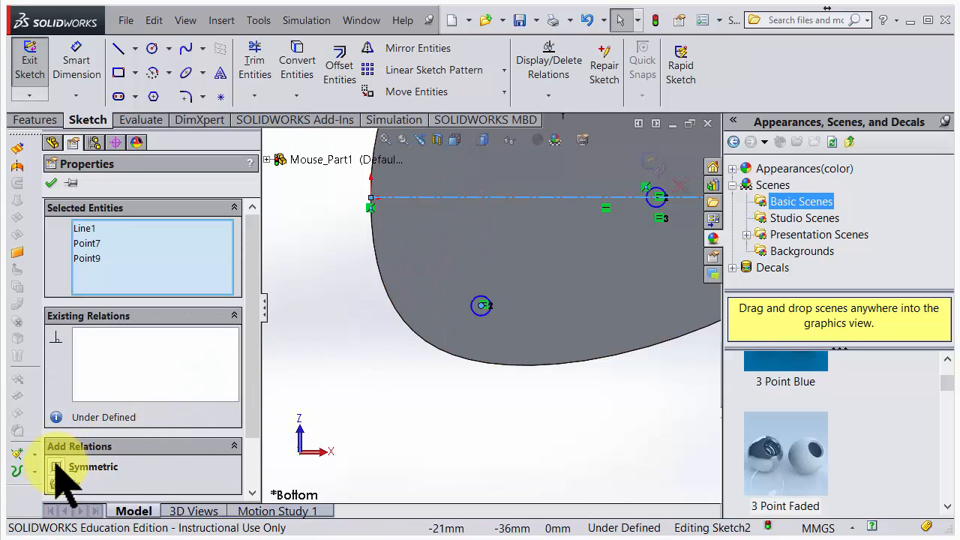
pyautogui.click(95, 466)
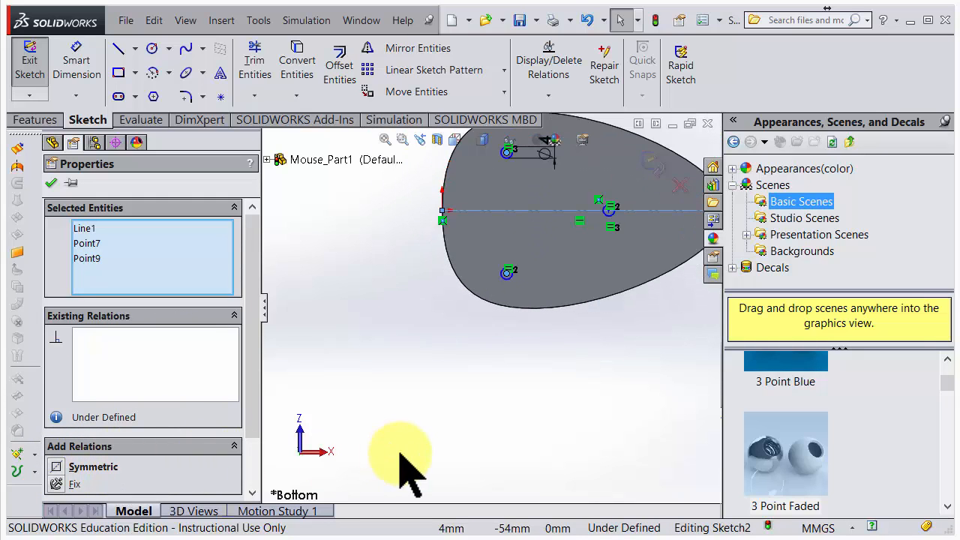
pyautogui.scroll(2, 417, 446)
pyautogui.scroll(-3, 558, 220)
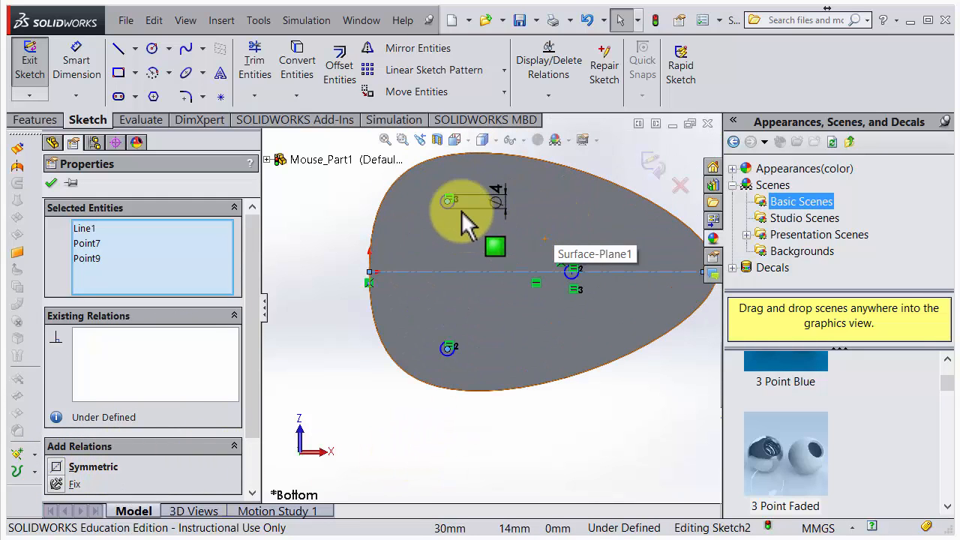
pyautogui.click(57, 467)
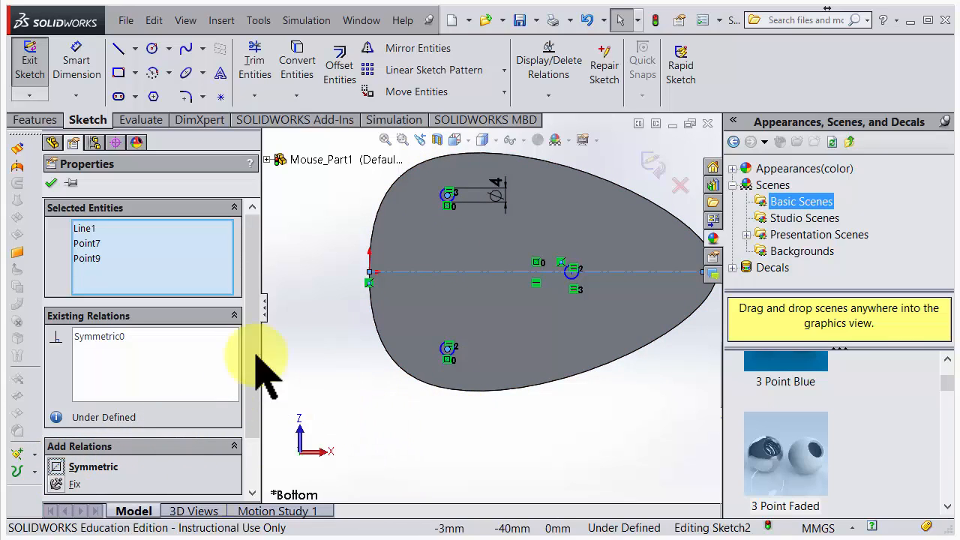
pyautogui.click(49, 184)
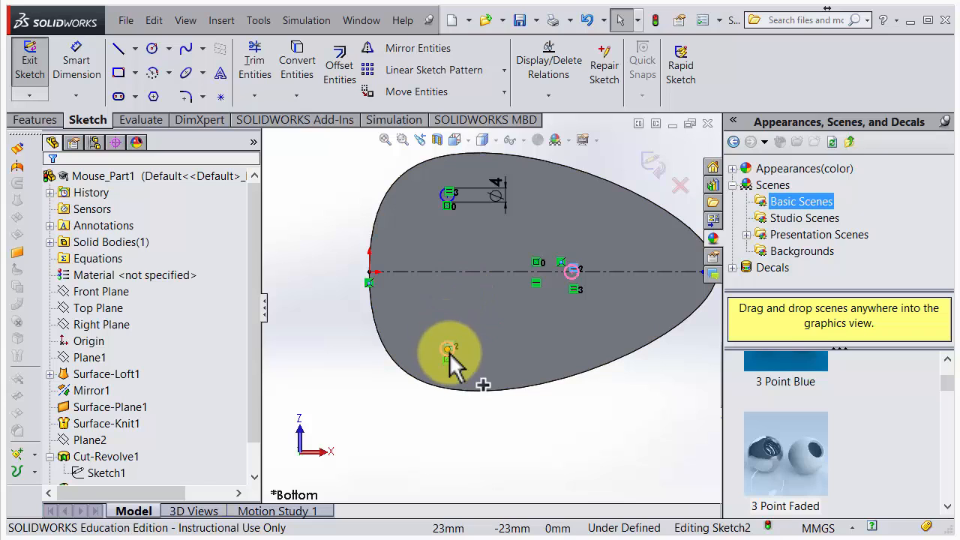
pyautogui.moveTo(449, 350)
pyautogui.mouseDown()
pyautogui.moveTo(452, 309)
pyautogui.moveTo(440, 332)
pyautogui.moveTo(457, 353)
pyautogui.moveTo(455, 295)
pyautogui.moveTo(417, 342)
pyautogui.moveTo(448, 328)
pyautogui.moveTo(428, 330)
pyautogui.mouseUp()
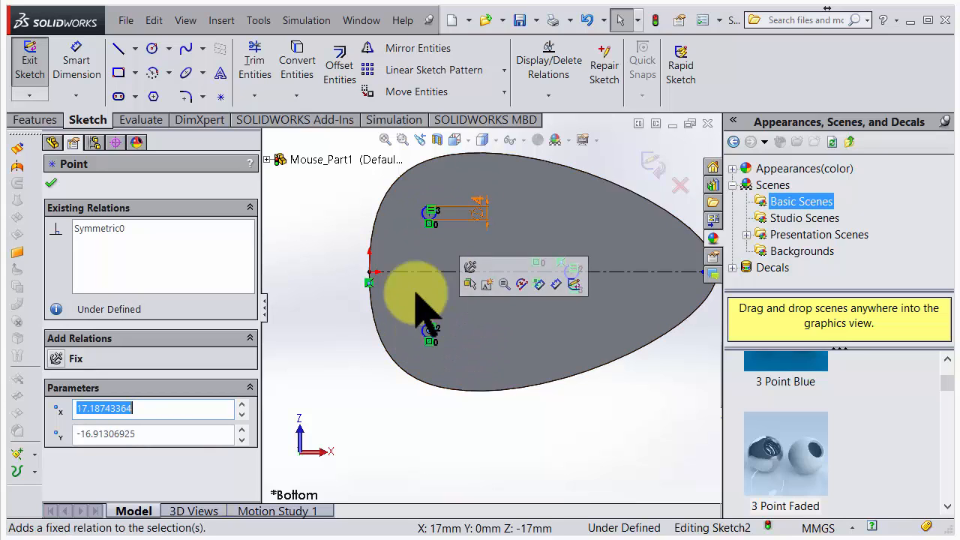
# Set up a blind extruded cut of the three circles into the underside with a depth of 3 mm
pyautogui.click(650, 162)
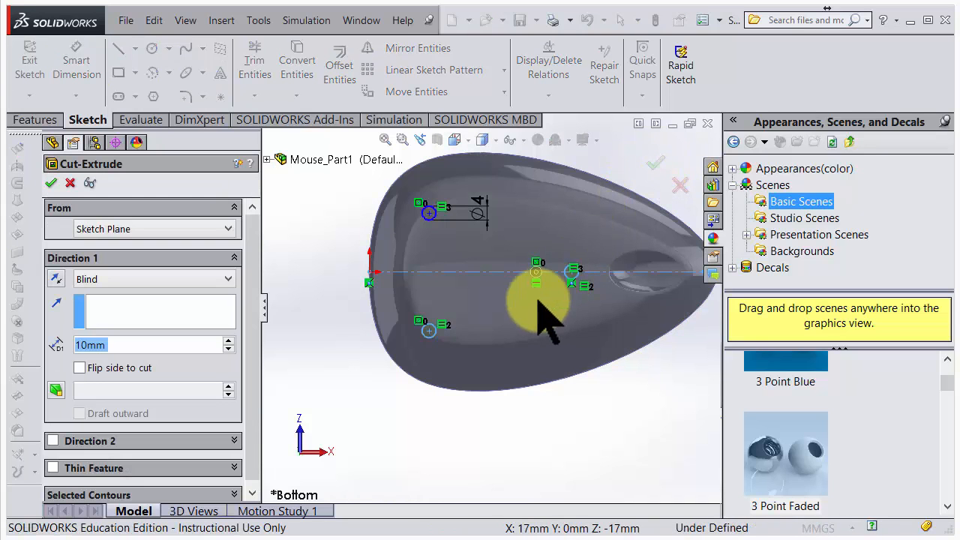
pyautogui.moveTo(515, 272)
pyautogui.mouseDown(button='middle')
pyautogui.moveTo(489, 317)
pyautogui.moveTo(476, 364)
pyautogui.moveTo(481, 349)
pyautogui.moveTo(483, 381)
pyautogui.mouseUp(button='middle')
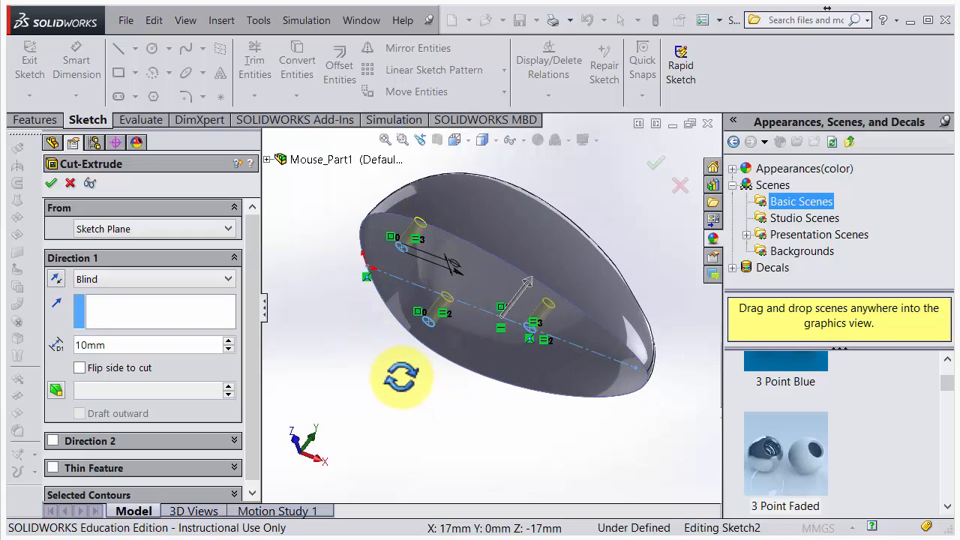
pyautogui.moveTo(401, 377)
pyautogui.mouseDown(button='middle')
pyautogui.moveTo(398, 368)
pyautogui.moveTo(405, 403)
pyautogui.moveTo(403, 368)
pyautogui.moveTo(388, 368)
pyautogui.mouseUp(button='middle')
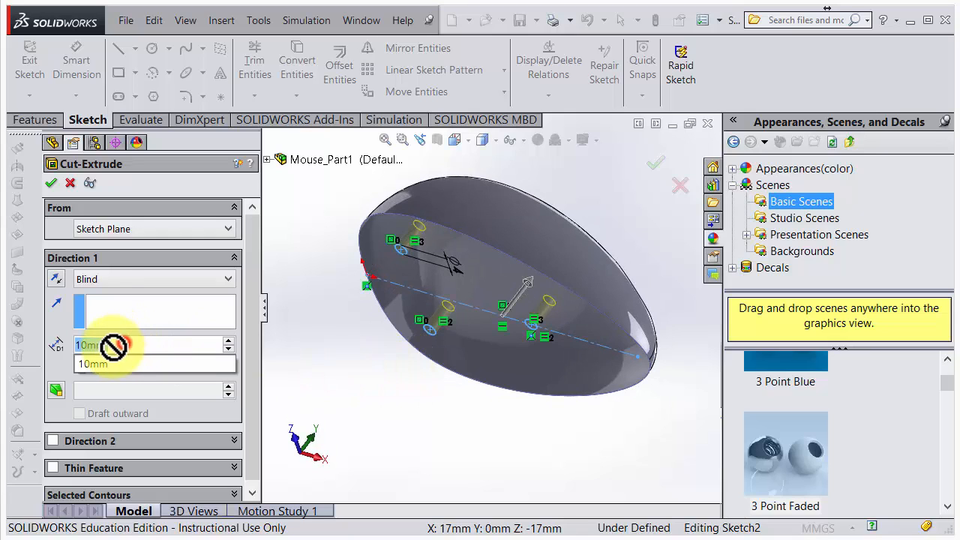
pyautogui.moveTo(75, 345); pyautogui.dragTo(124, 345)
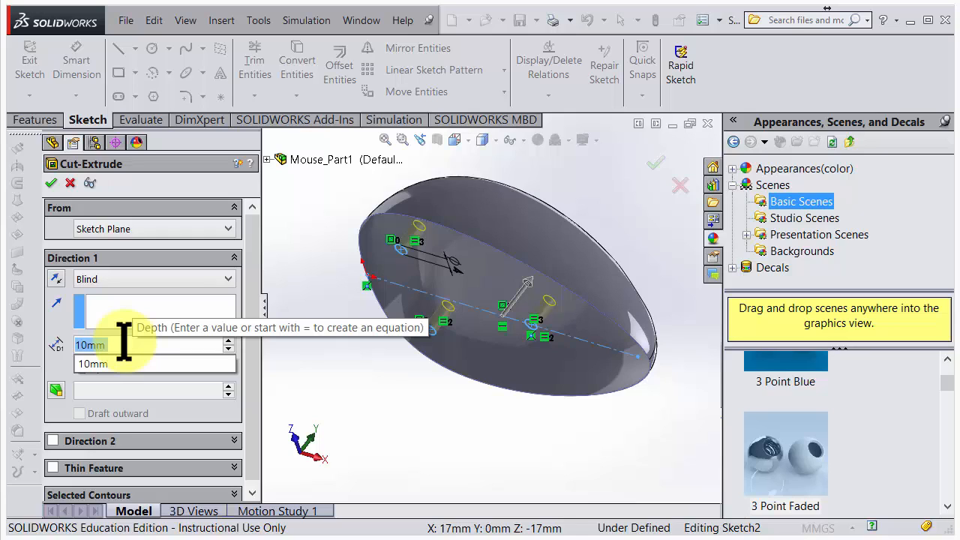
pyautogui.write('3')
pyautogui.press('Return')
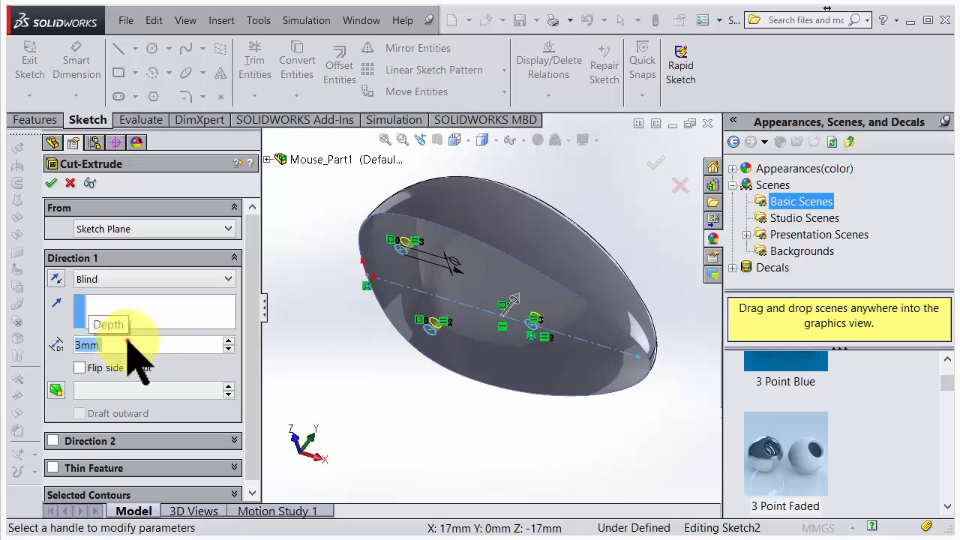
# Set the extruded cut's depth to 4 mm and complete the feature
pyautogui.moveTo(131, 343); pyautogui.dragTo(65, 347)
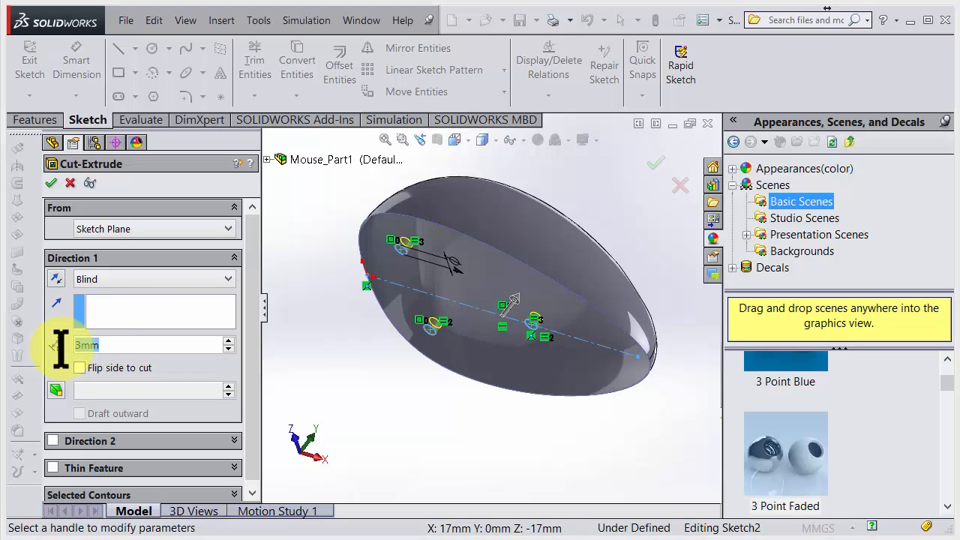
pyautogui.write('4')
pyautogui.press('Return')
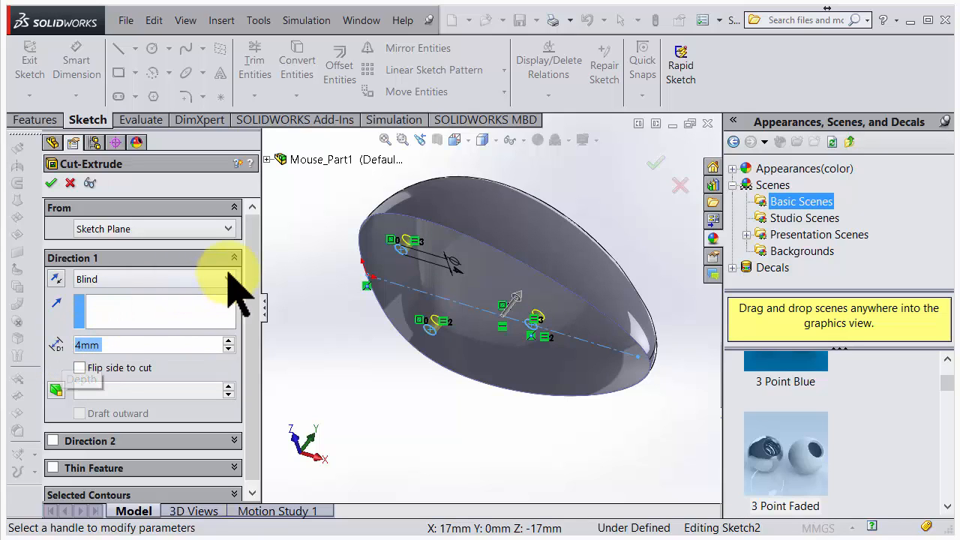
pyautogui.click(51, 182)
# Set up a chamfer with a 1 mm distance on the rim edges of all three holes in the underside
pyautogui.moveTo(525, 304); pyautogui.dragTo(529, 298, button='middle')
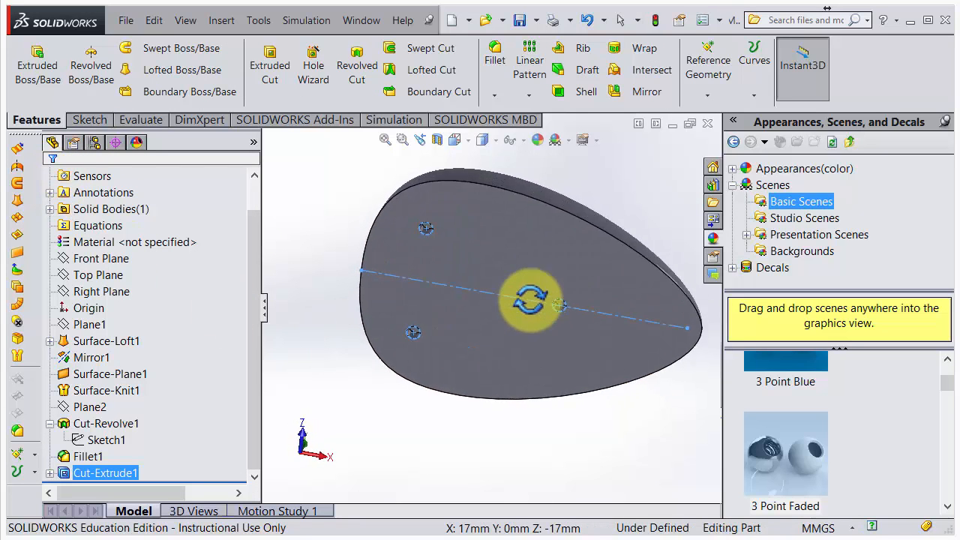
pyautogui.scroll(-5, 531, 302)
pyautogui.moveTo(524, 368); pyautogui.dragTo(549, 333, button='middle')
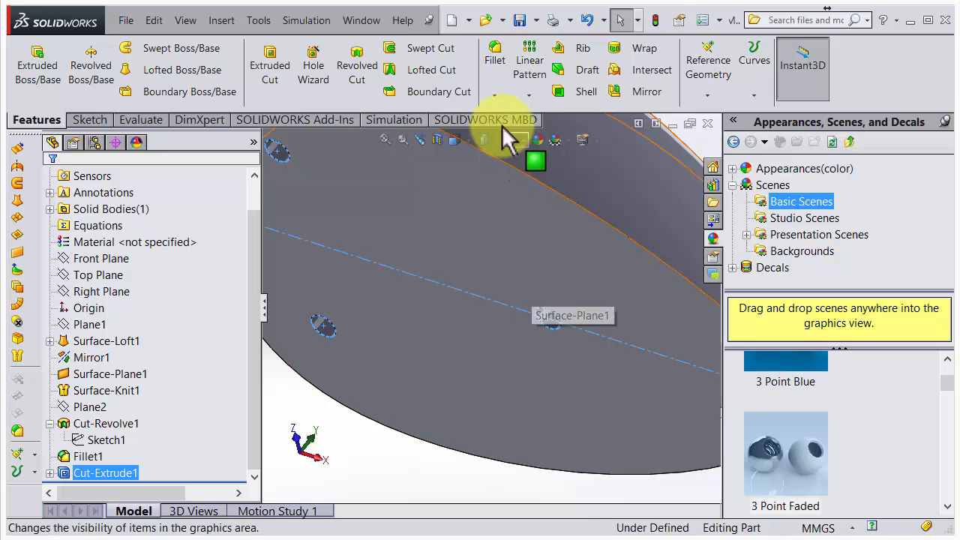
pyautogui.click(495, 94)
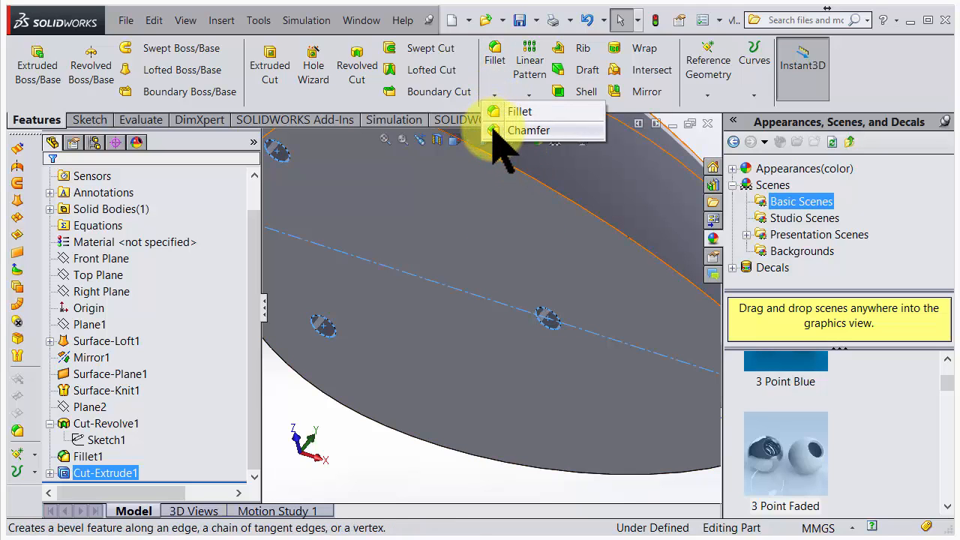
pyautogui.click(497, 132)
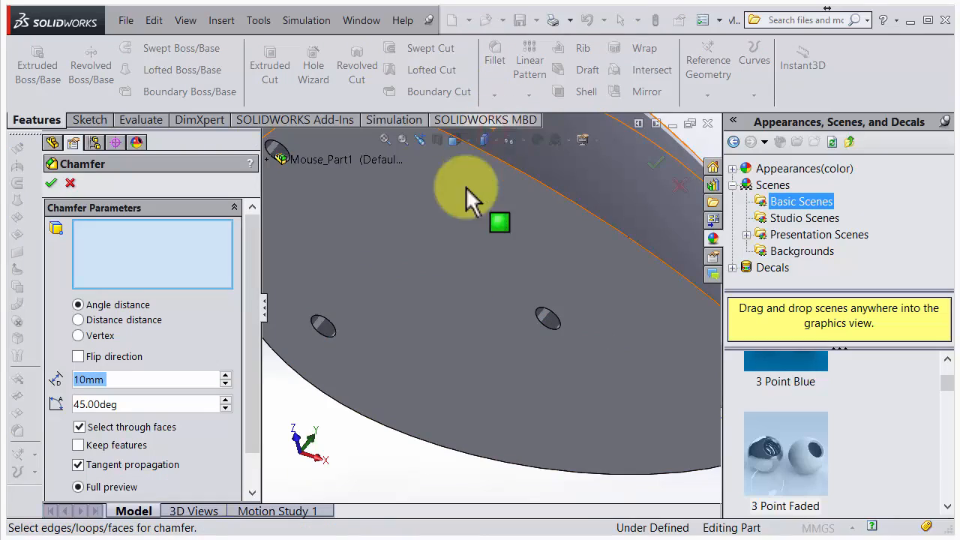
pyautogui.click(120, 380)
pyautogui.click(129, 378)
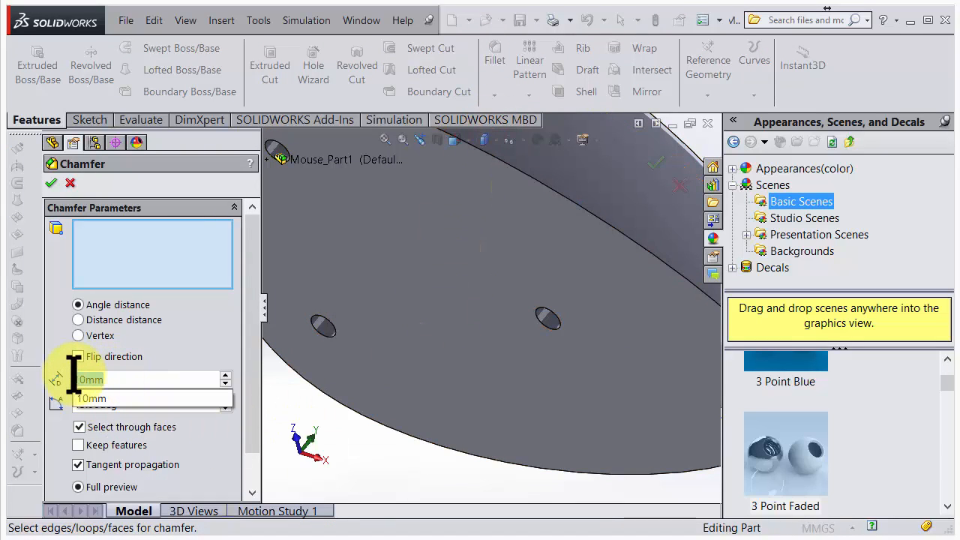
pyautogui.press('BackSpace')
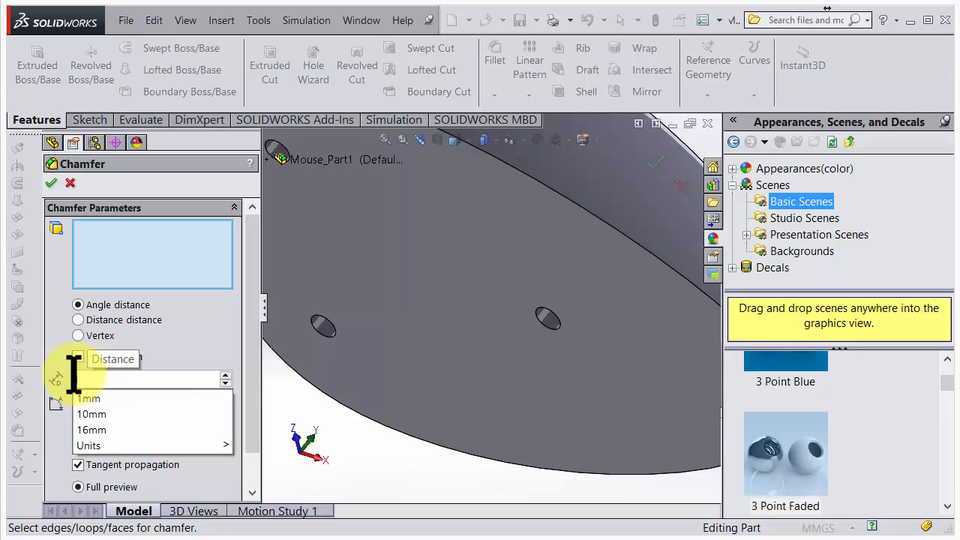
pyautogui.write('1')
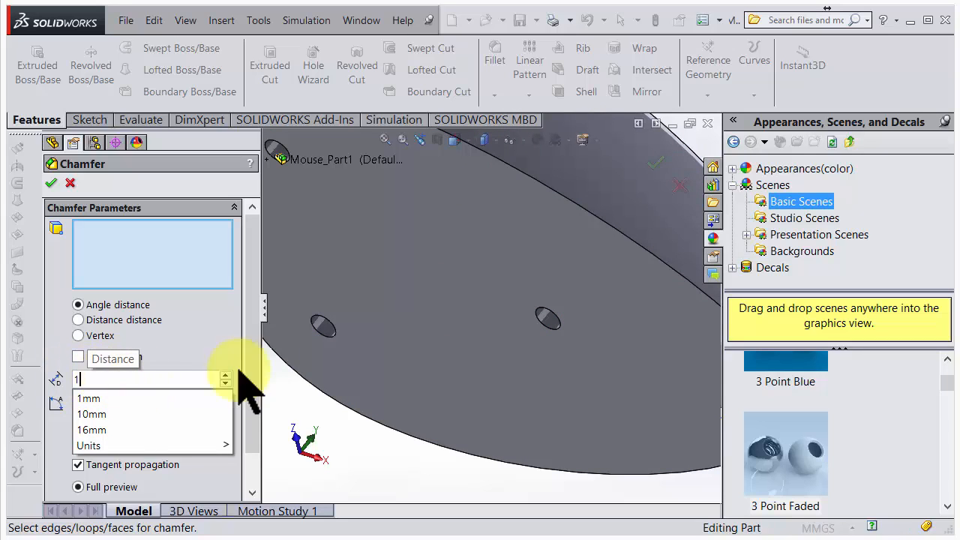
pyautogui.click(546, 328)
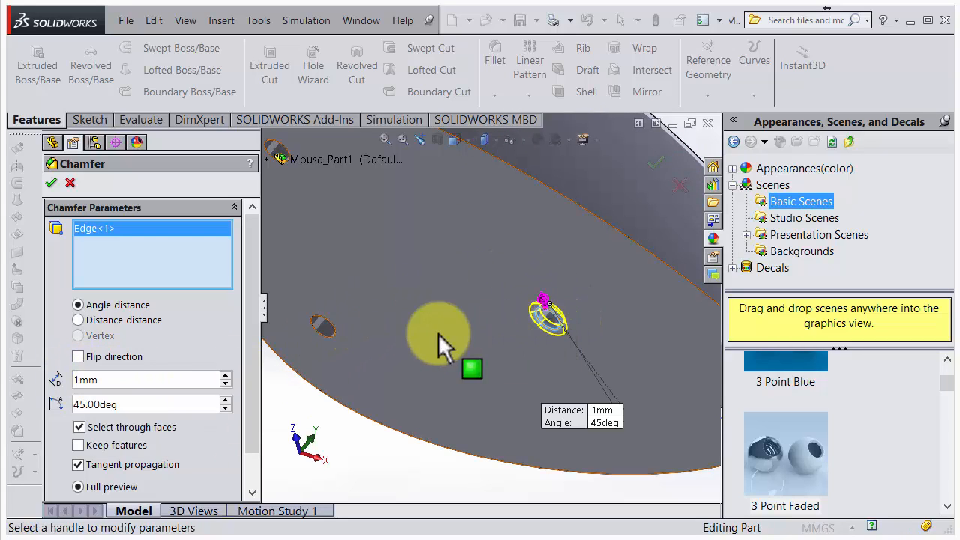
pyautogui.click(336, 339)
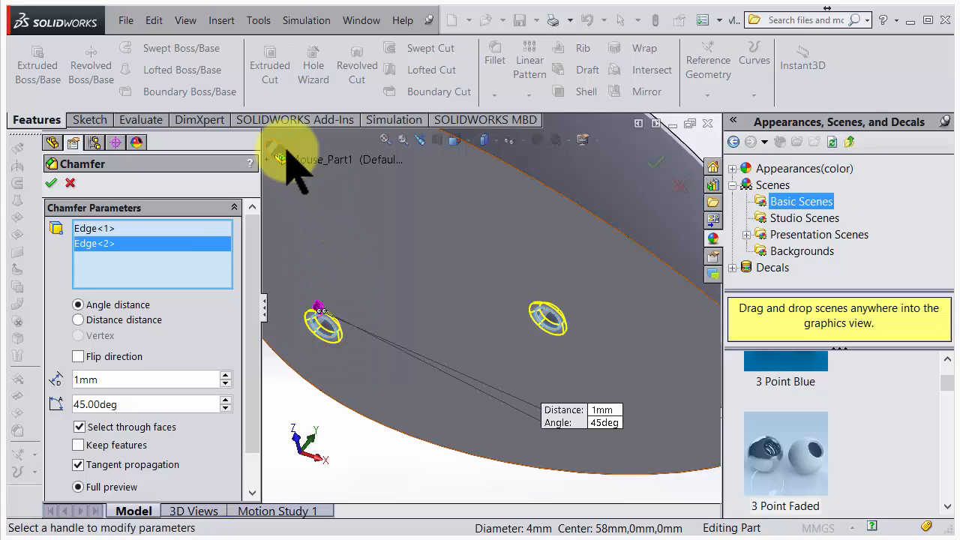
pyautogui.click(283, 147)
# Set the chamfer distance on the three hole rims to 2 mm and complete the chamfer
pyautogui.moveTo(439, 311); pyautogui.dragTo(375, 268, button='middle')
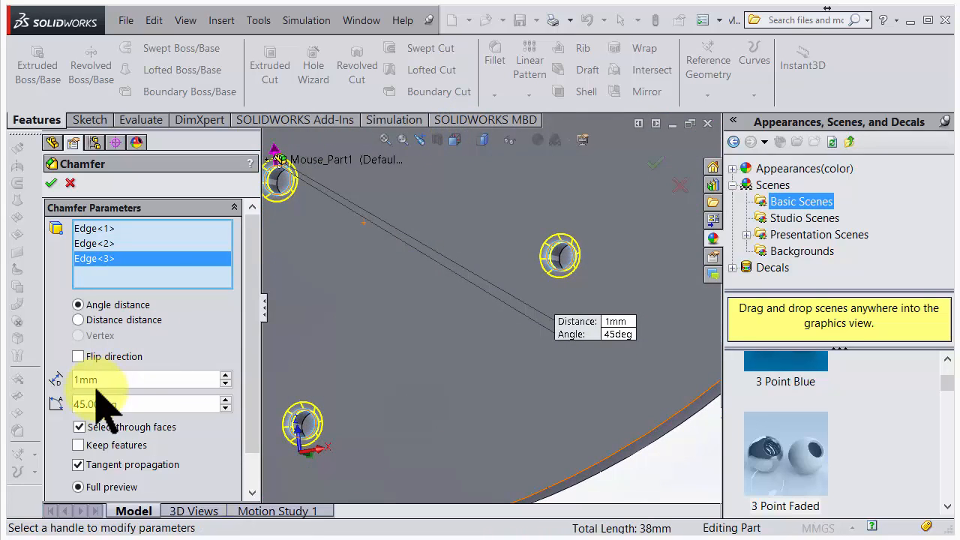
pyautogui.click(124, 382)
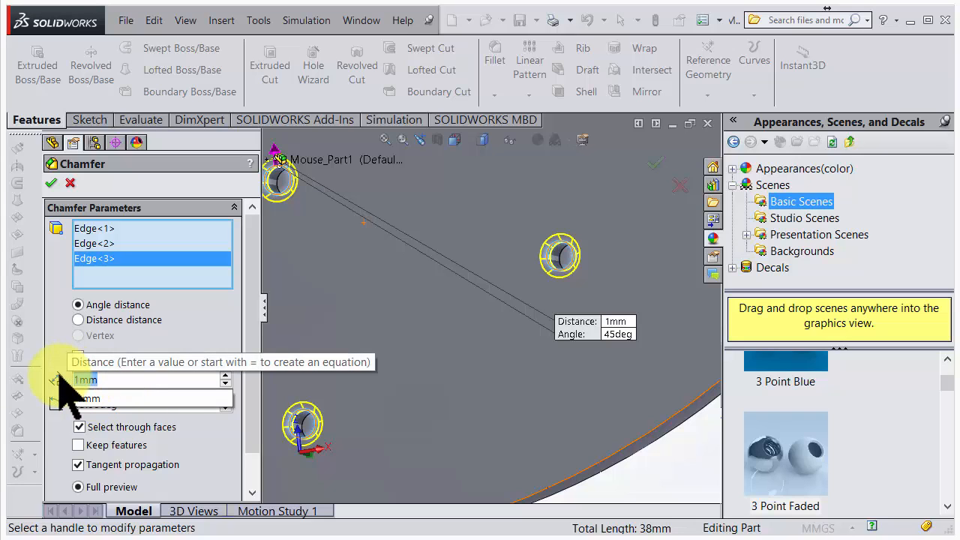
pyautogui.write('2')
pyautogui.press('Return')
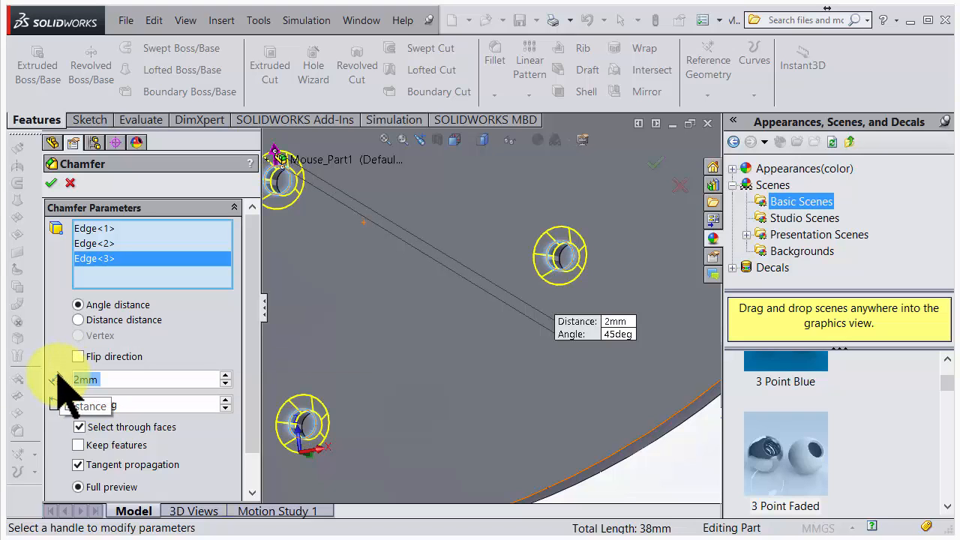
pyautogui.click(53, 183)
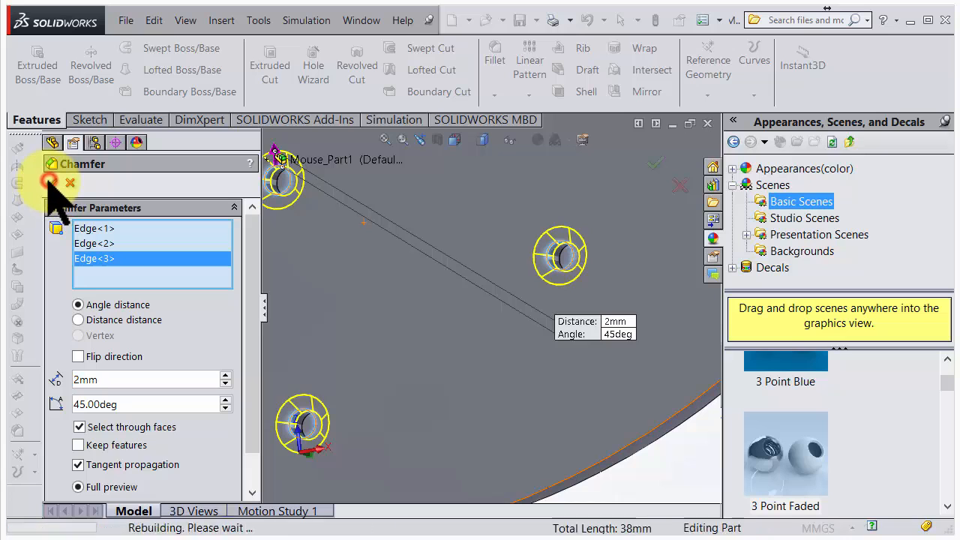
# Inspect the solid mouse body and an underside hole in a Front Plane section view with the plane shifted to -2 mm, and cancel the section
pyautogui.moveTo(488, 279); pyautogui.dragTo(604, 262, button='middle')
pyautogui.scroll(3, 570, 315)
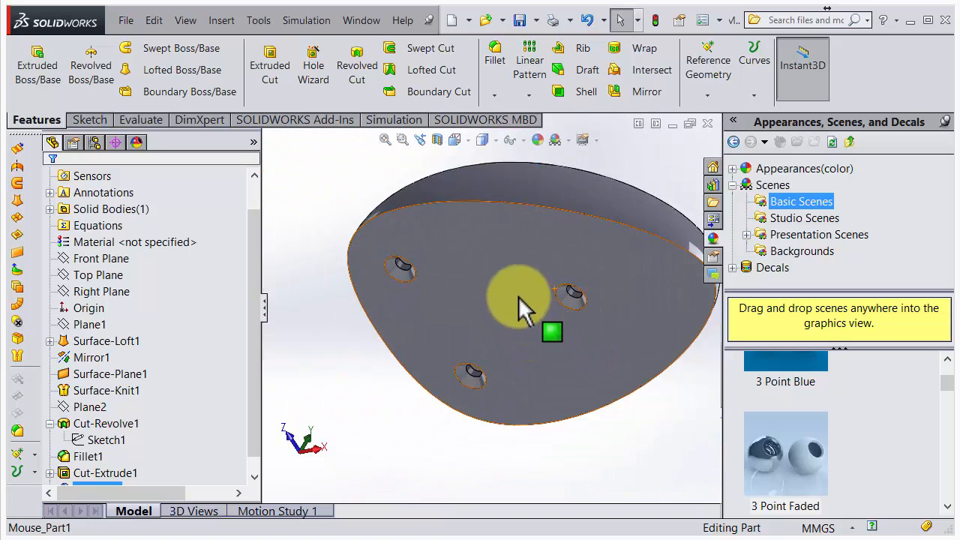
pyautogui.moveTo(518, 296); pyautogui.dragTo(513, 341, button='middle')
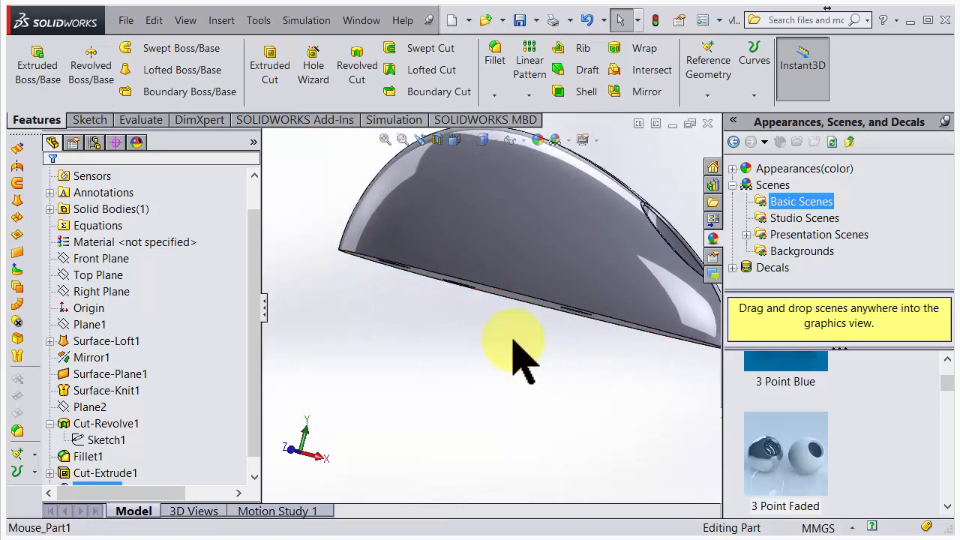
pyautogui.click(438, 141)
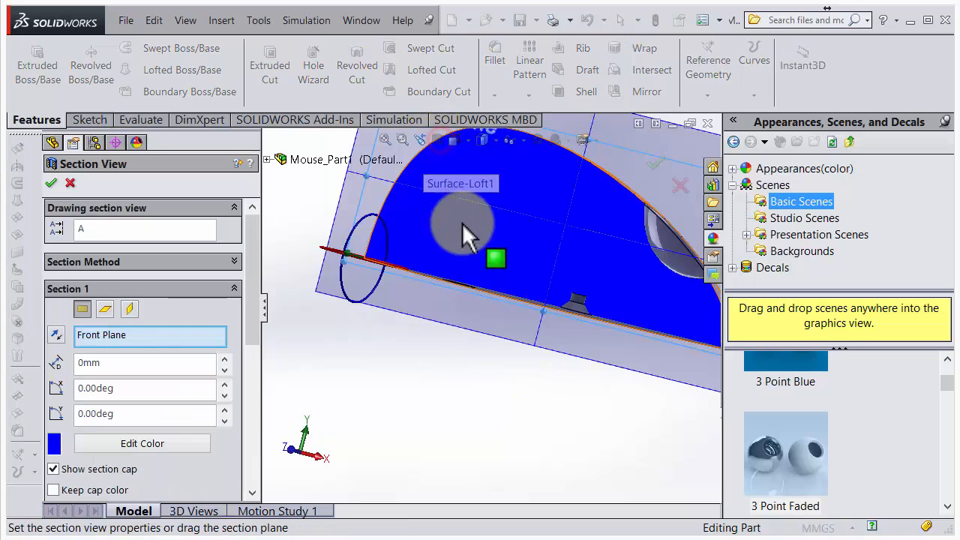
pyautogui.moveTo(463, 223); pyautogui.dragTo(450, 420, button='middle')
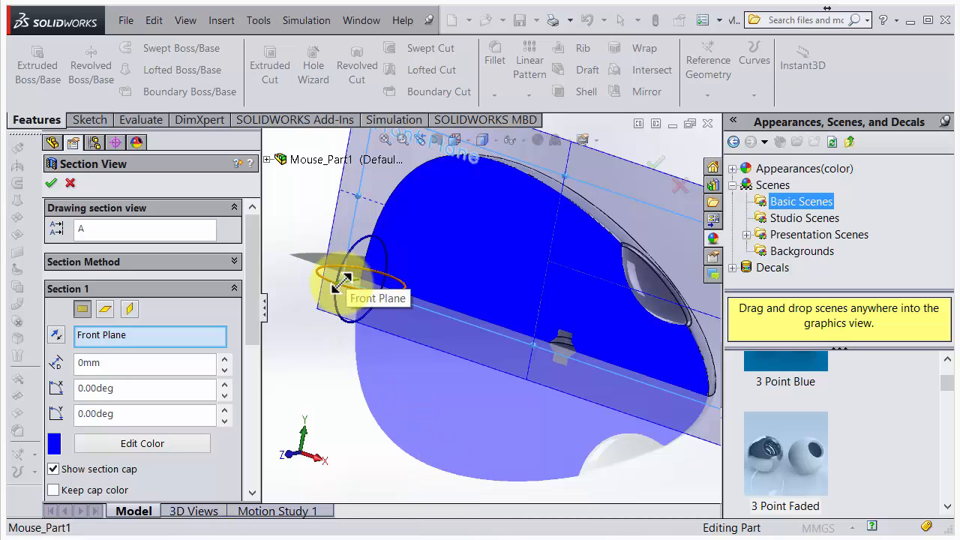
pyautogui.moveTo(342, 281); pyautogui.dragTo(475, 340)
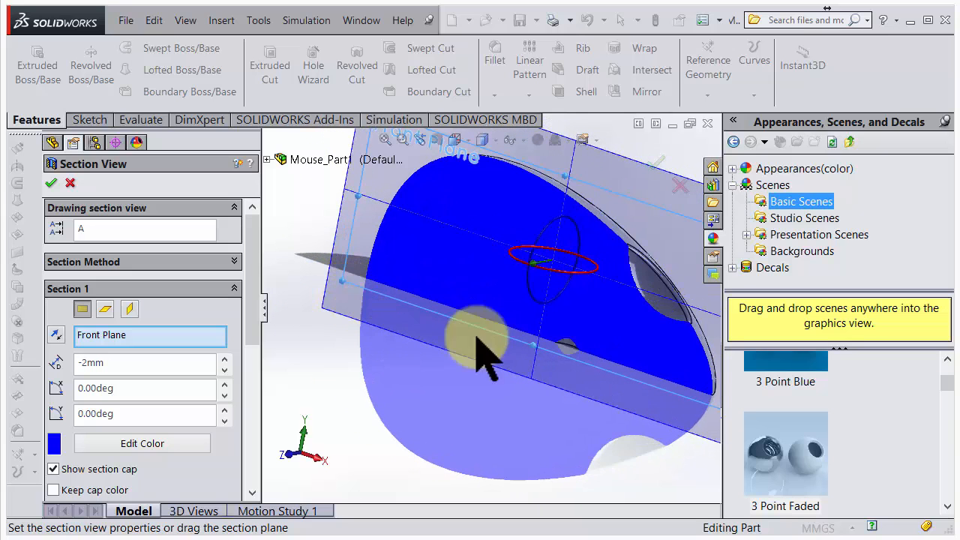
pyautogui.click(679, 184)
pyautogui.moveTo(553, 343)
pyautogui.mouseDown(button='middle')
pyautogui.moveTo(585, 260)
pyautogui.moveTo(580, 287)
pyautogui.moveTo(533, 350)
pyautogui.moveTo(530, 420)
pyautogui.moveTo(550, 337)
pyautogui.mouseUp(button='middle')
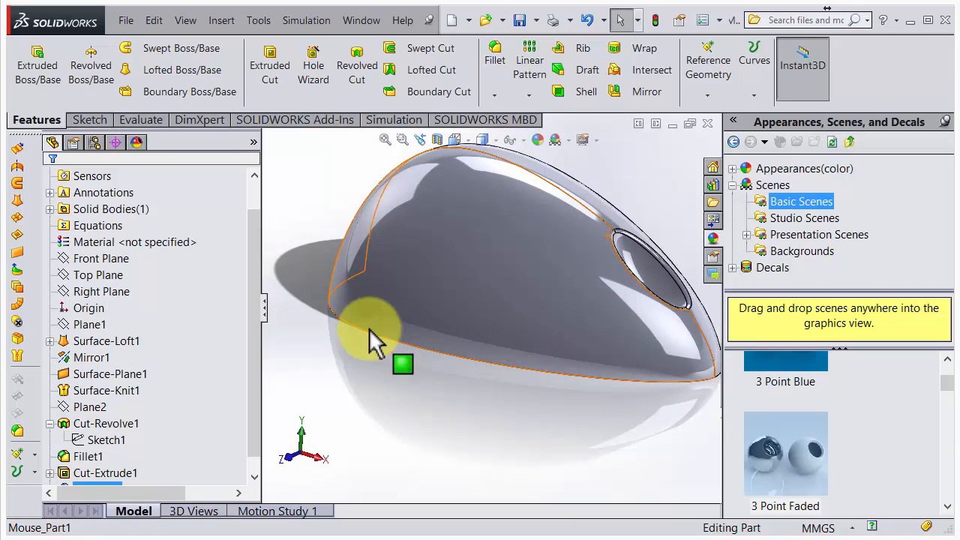
# Shell the mouse body with a 2 mm wall thickness, without removing any faces
pyautogui.moveTo(256, 395); pyautogui.dragTo(318, 407)
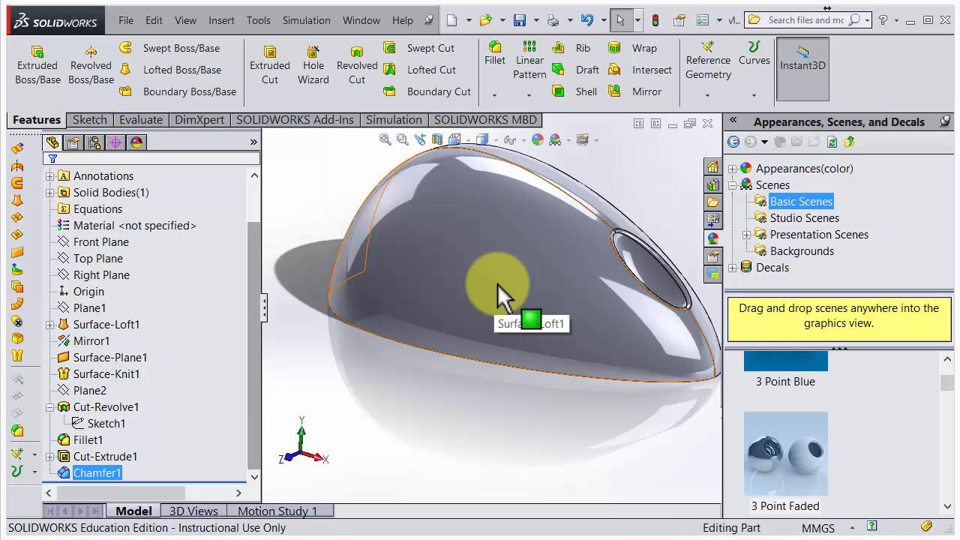
pyautogui.click(559, 93)
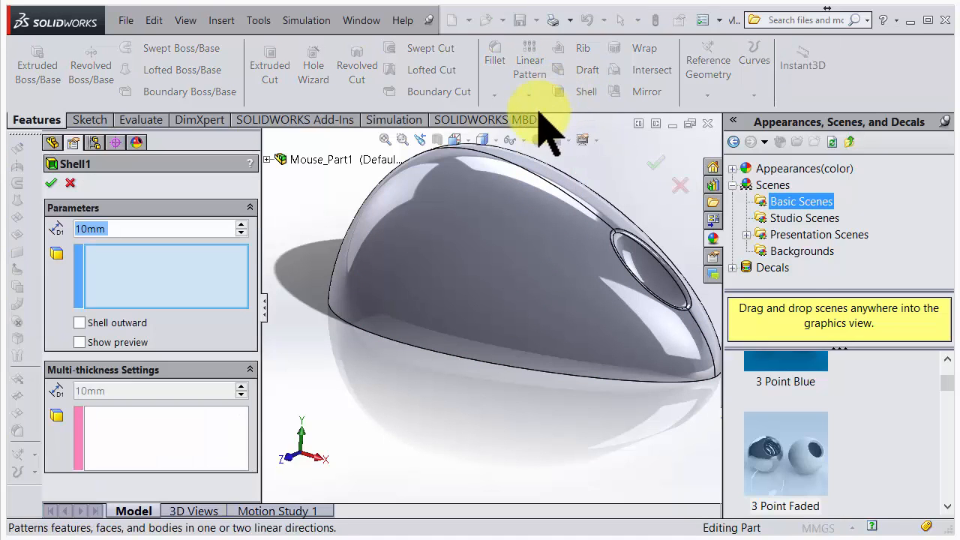
pyautogui.click(124, 225)
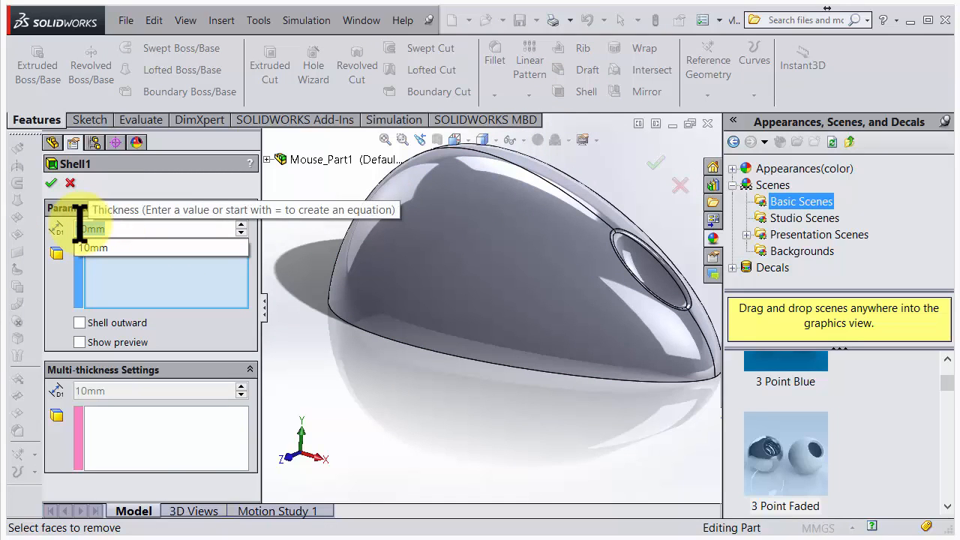
pyautogui.write('1')
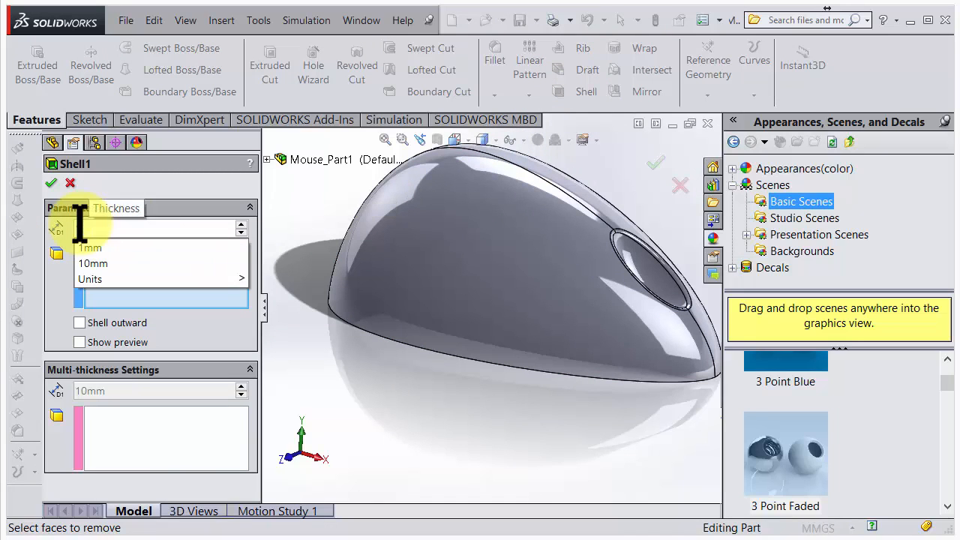
pyautogui.press('BackSpace')
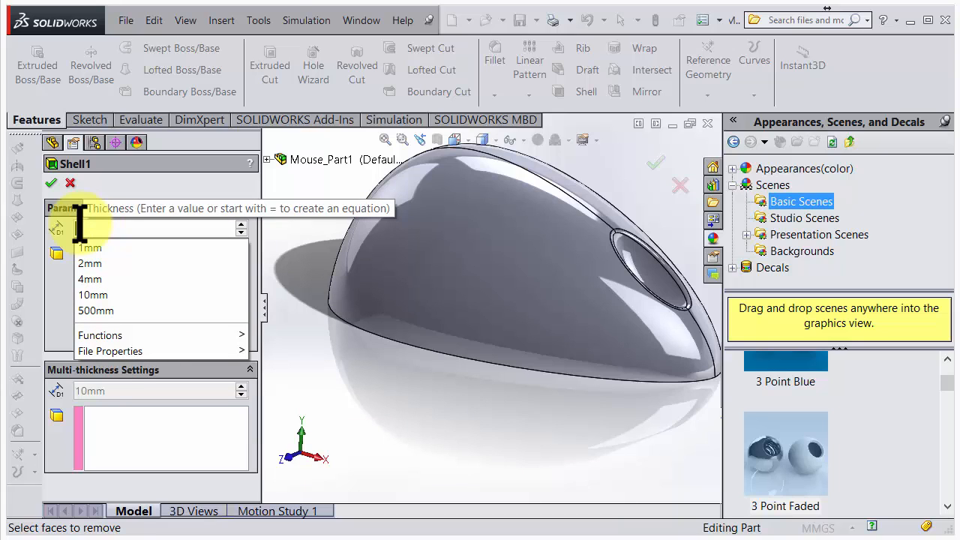
pyautogui.write('2')
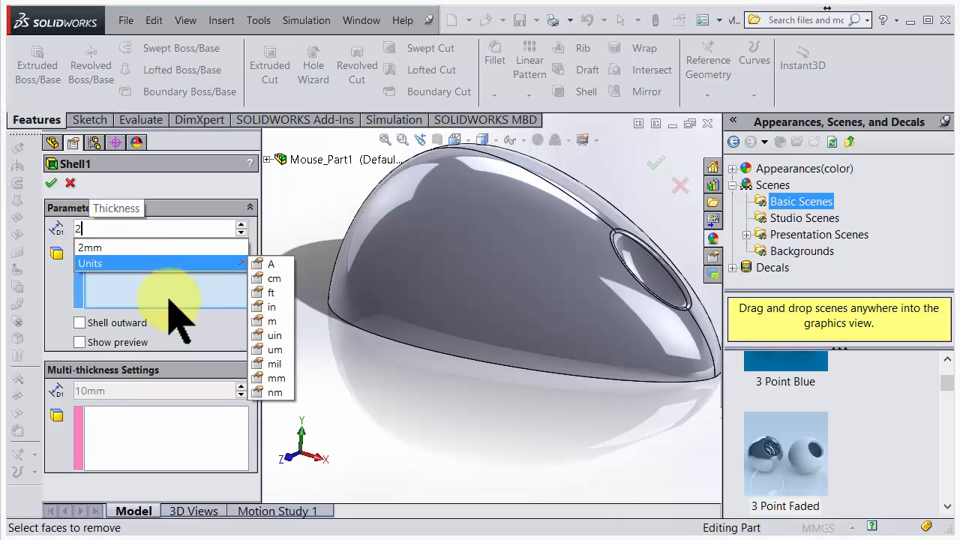
pyautogui.click(179, 296)
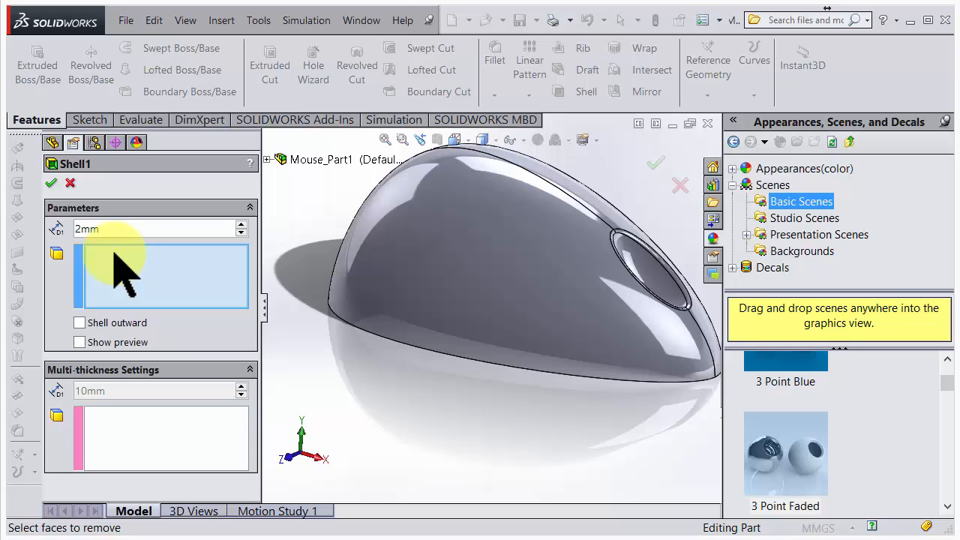
pyautogui.click(50, 184)
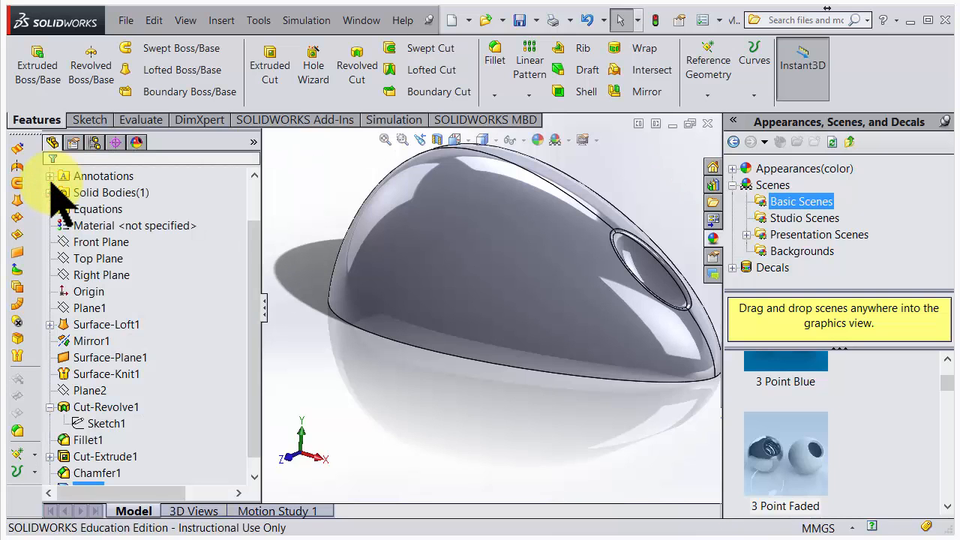
pyautogui.moveTo(258, 332); pyautogui.dragTo(254, 402)
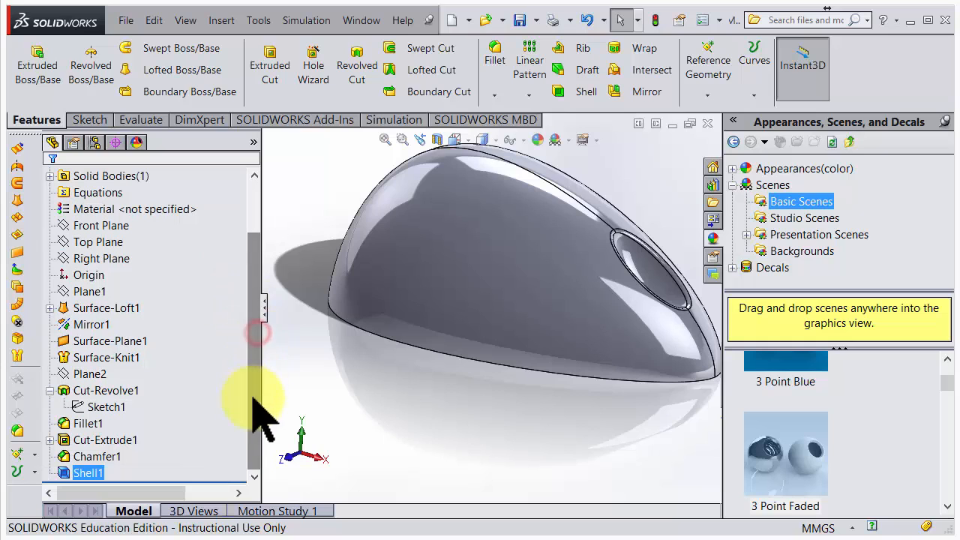
# Section the shelled body parallel to the Front Plane at a -18 mm offset and examine the wall around an underside hole
pyautogui.moveTo(439, 408); pyautogui.dragTo(418, 380, button='middle')
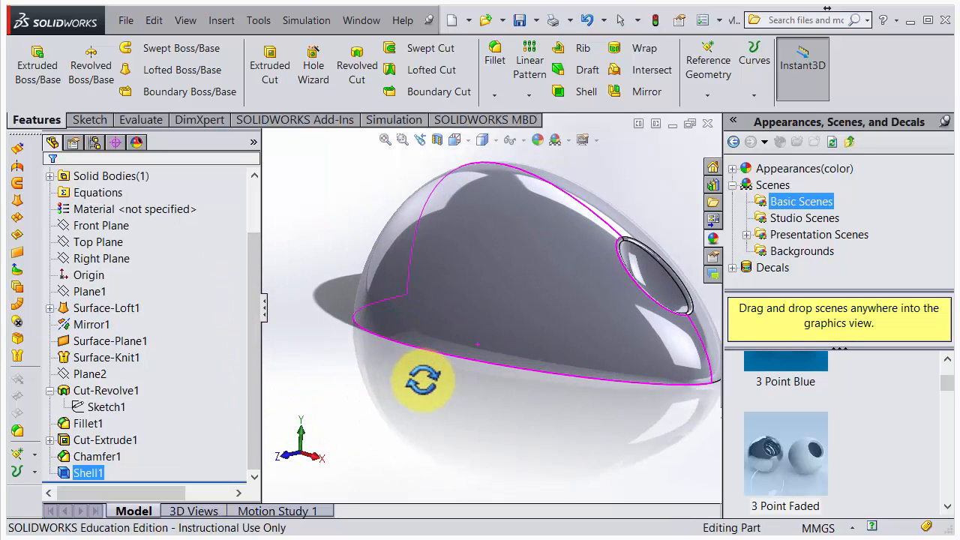
pyautogui.click(437, 140)
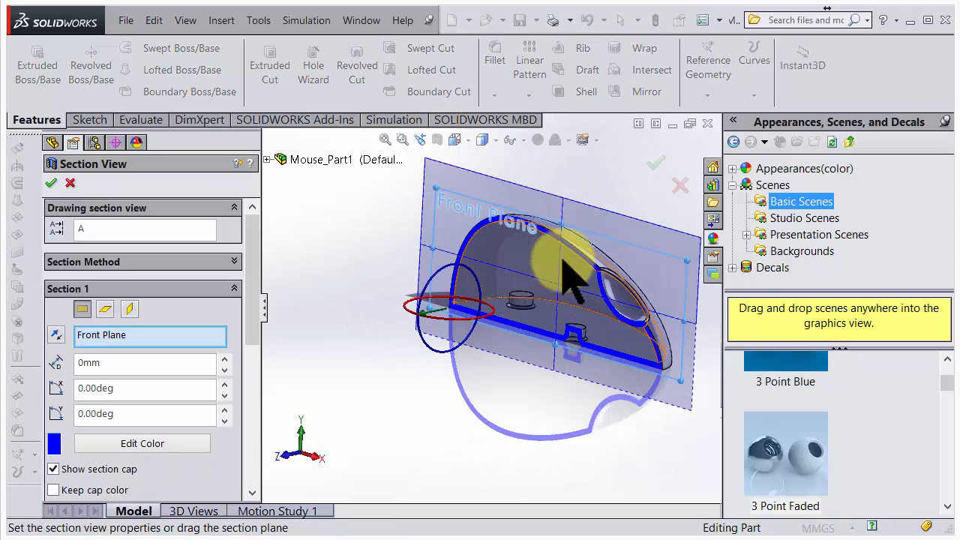
pyautogui.scroll(-3, 617, 252)
pyautogui.scroll(1, 340, 390)
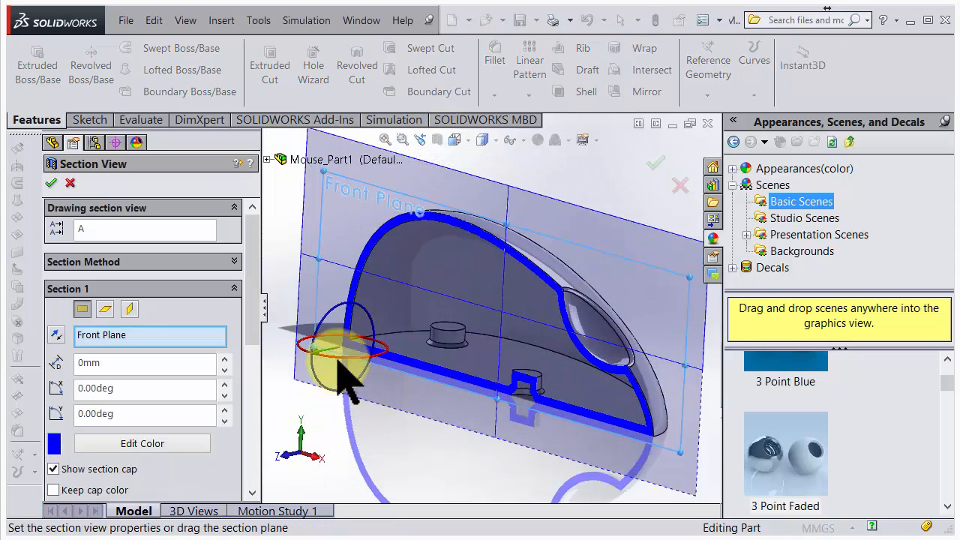
pyautogui.moveTo(317, 351); pyautogui.dragTo(373, 341)
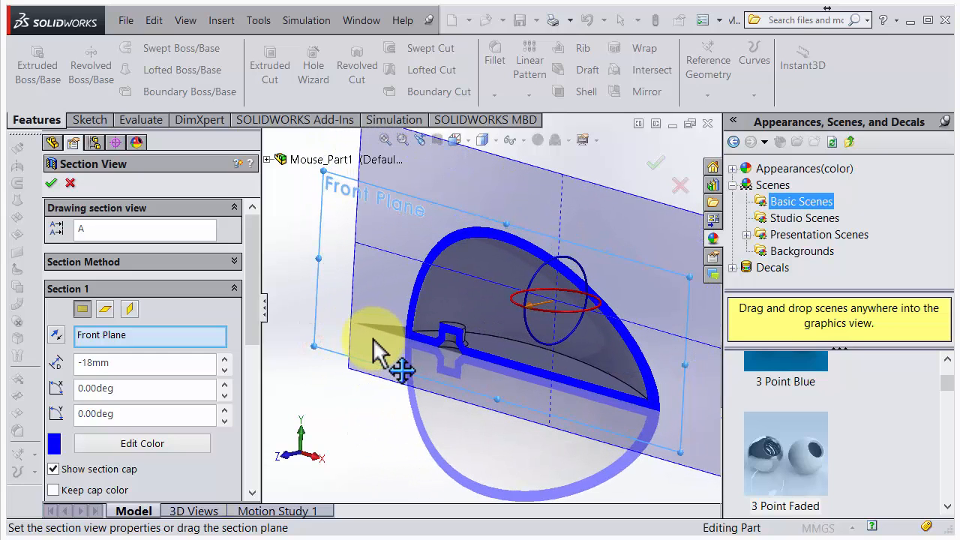
pyautogui.scroll(-5, 463, 341)
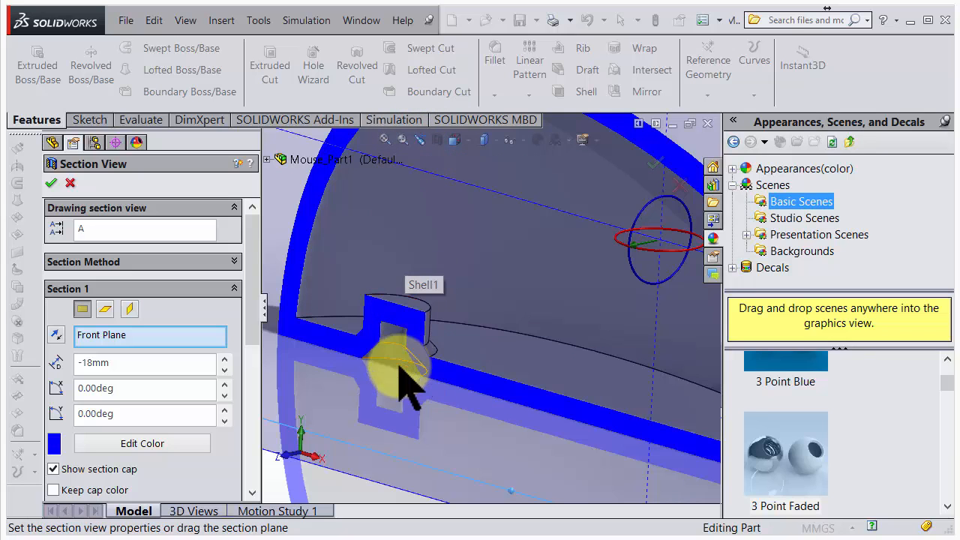
pyautogui.scroll(3, 405, 371)
pyautogui.scroll(1, 398, 367)
pyautogui.scroll(-2, 557, 362)
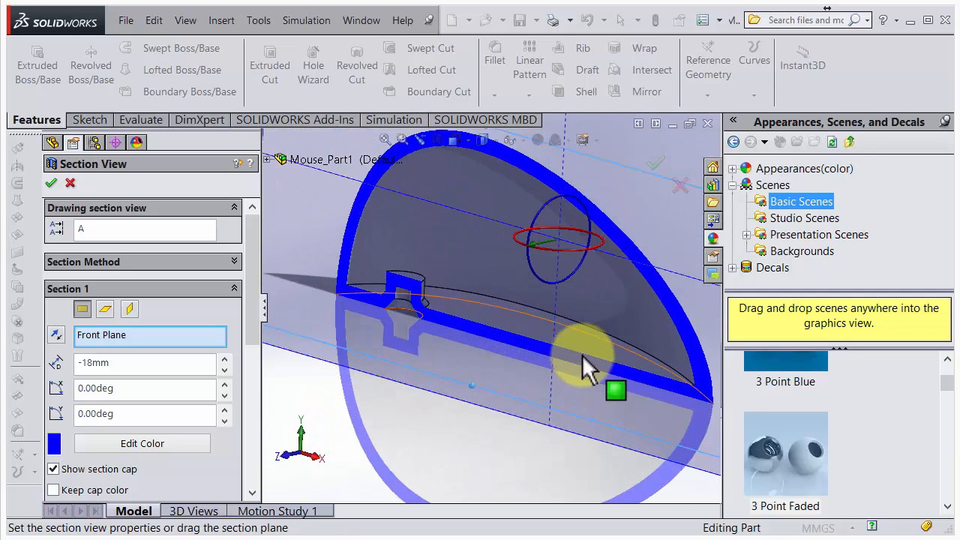
# Shift the section plane to a -9 mm offset to examine the hollow interior between the underside holes
pyautogui.scroll(1, 583, 354)
pyautogui.scroll(1, 584, 355)
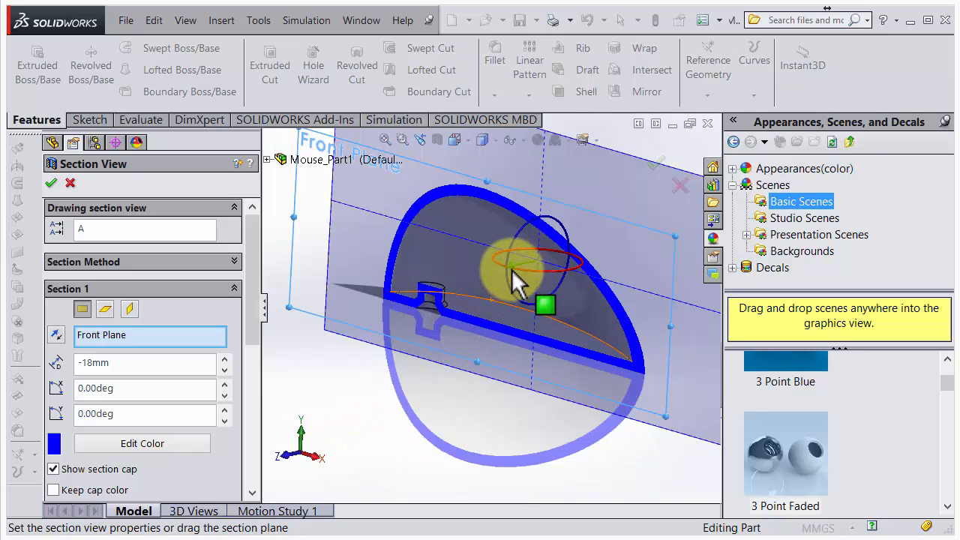
pyautogui.moveTo(511, 265); pyautogui.dragTo(480, 281)
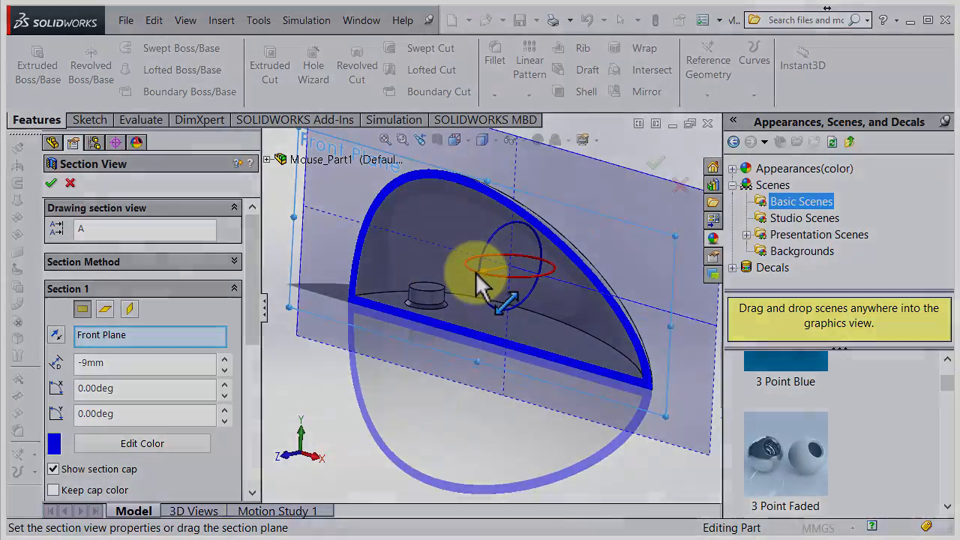